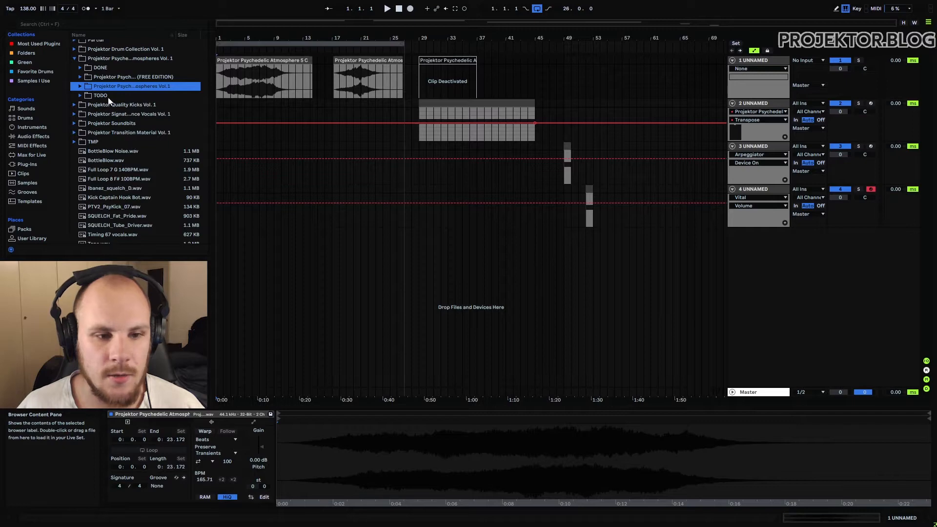
Browse the Projektor Psychedelic Atmospheres Vol. 1 folders in the sample browser, checking the FREE EDITION and Vol.1 subfolders
{"action": "left_click", "coordinate": [80, 86]}
{"action": "scroll", "coordinate": [134, 118], "scroll_direction": "down", "scroll_amount": 3}
{"action": "scroll", "coordinate": [134, 118], "scroll_direction": "up", "scroll_amount": 3}
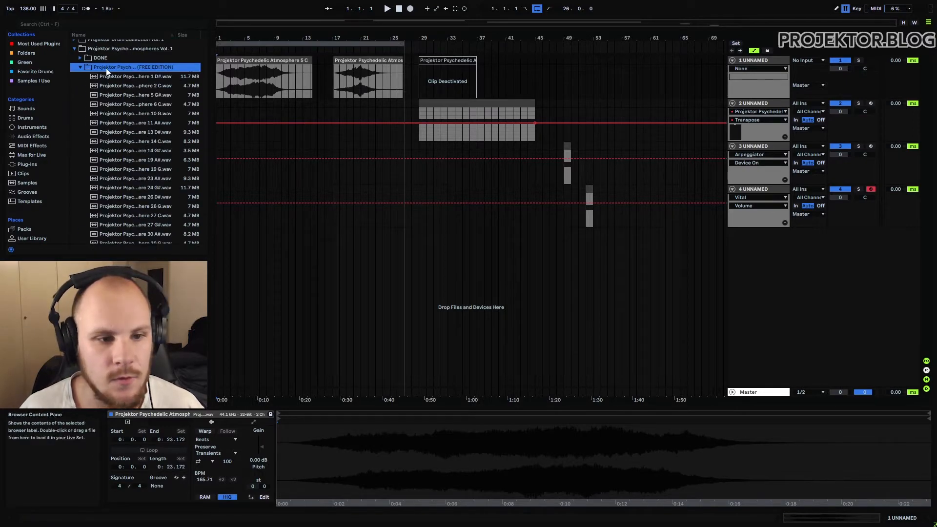
{"action": "left_click", "coordinate": [80, 67]}
{"action": "left_click", "coordinate": [81, 81]}
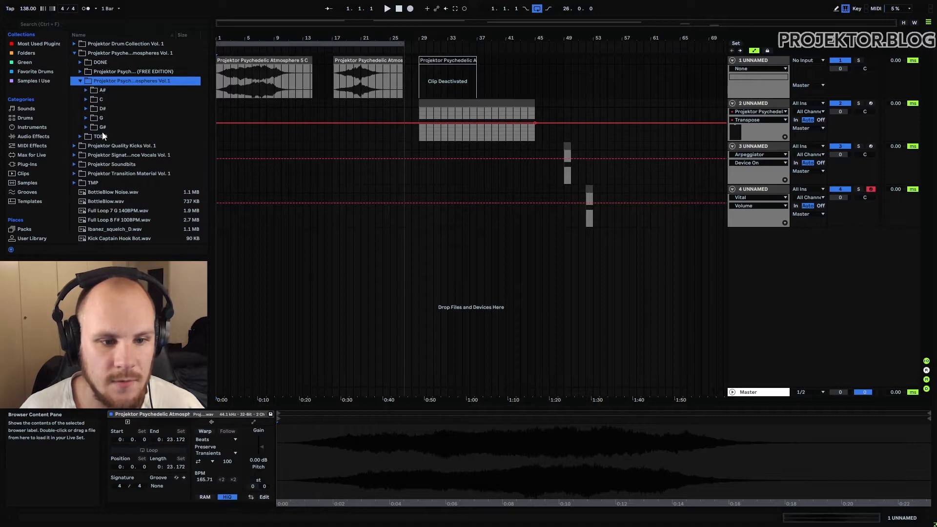
Look through the atmosphere samples in the A# folder and collapse the folder
{"action": "left_click", "coordinate": [103, 91]}
{"action": "scroll", "coordinate": [109, 82], "scroll_direction": "down", "scroll_amount": 1}
{"action": "left_click", "coordinate": [86, 71]}
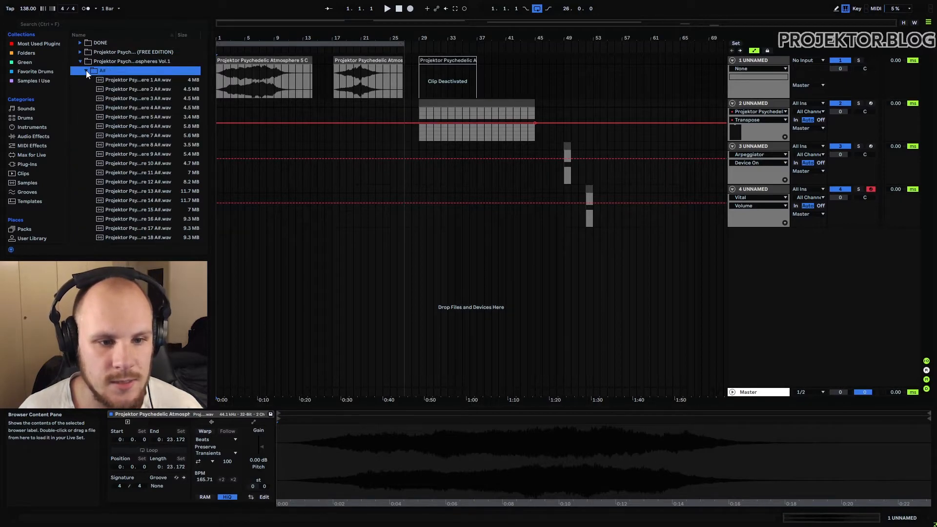
{"action": "scroll", "coordinate": [148, 104], "scroll_direction": "down", "scroll_amount": 7}
{"action": "scroll", "coordinate": [152, 123], "scroll_direction": "up", "scroll_amount": 7}
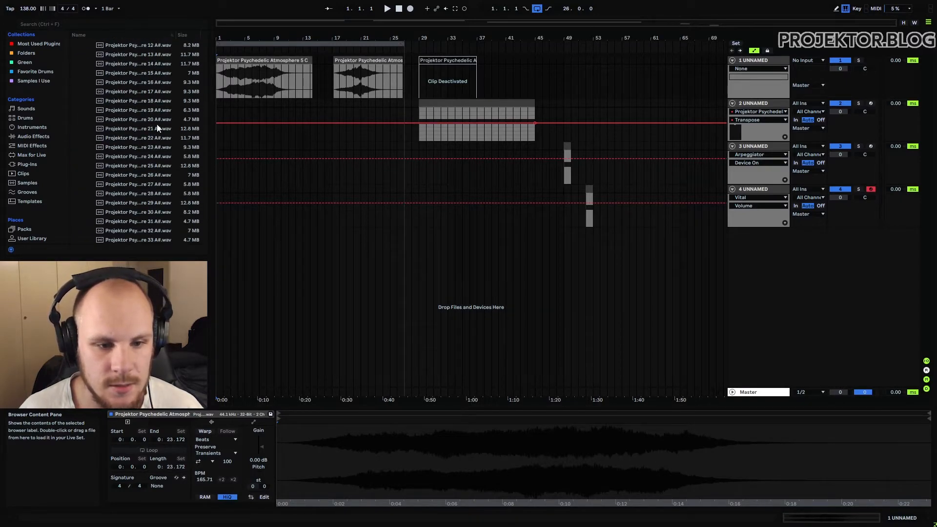
{"action": "left_click", "coordinate": [86, 60]}
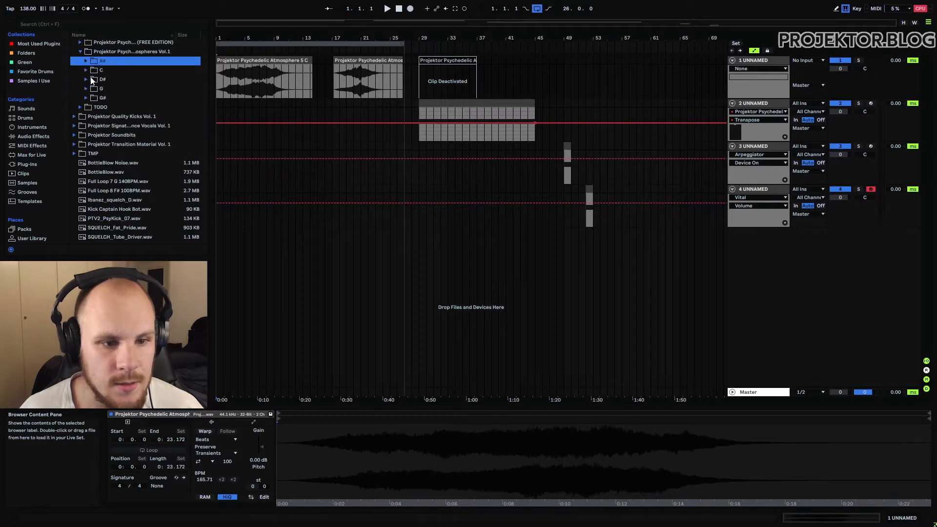
Look through the atmosphere samples in the C folder and collapse the folder
{"action": "left_click", "coordinate": [85, 71]}
{"action": "scroll", "coordinate": [145, 124], "scroll_direction": "down", "scroll_amount": 6}
{"action": "scroll", "coordinate": [145, 124], "scroll_direction": "up", "scroll_amount": 6}
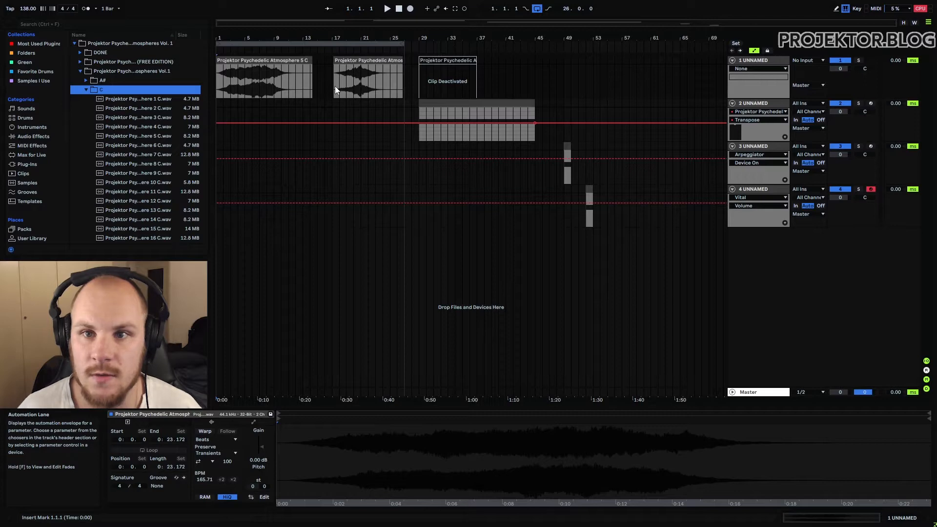
{"action": "left_click", "coordinate": [86, 89]}
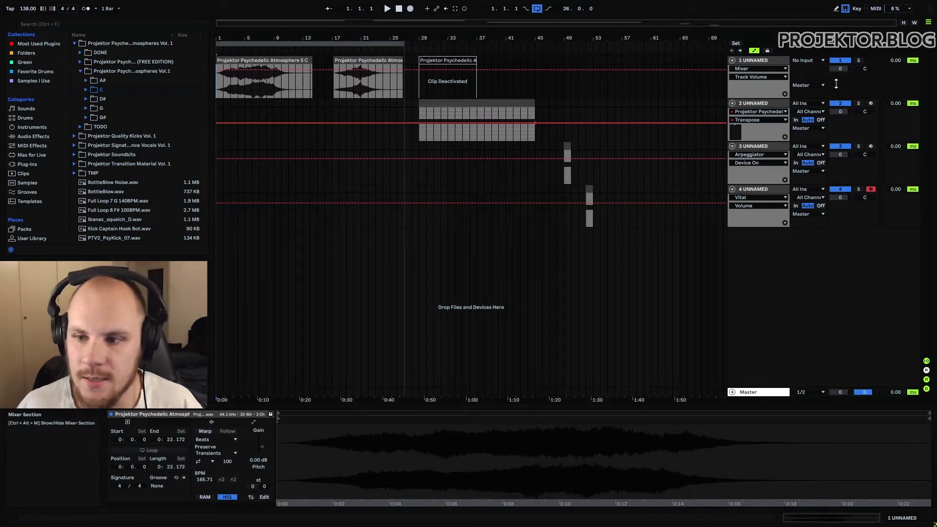
Try lowering track 1's volume to -2.0 dB and restore it to 0
{"action": "key", "text": "Down"}
{"action": "key", "text": "Down"}
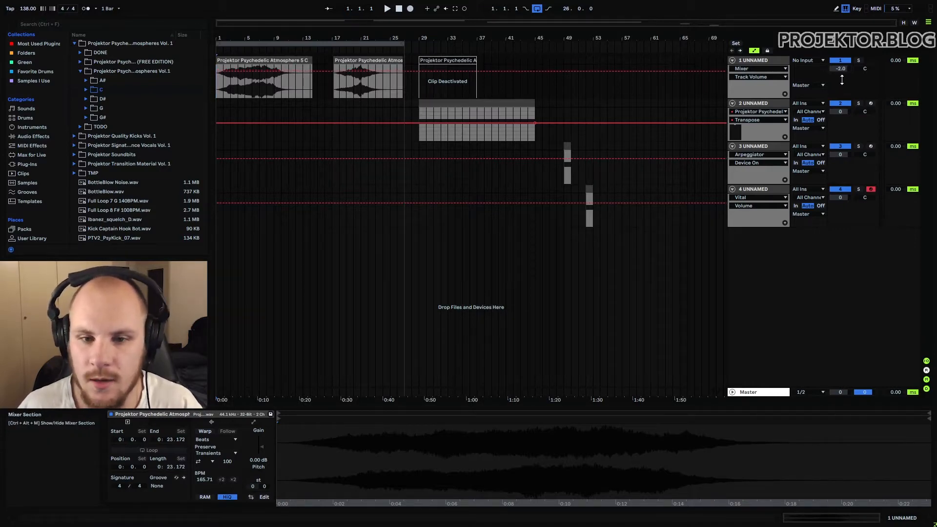
{"action": "key", "text": "Up"}
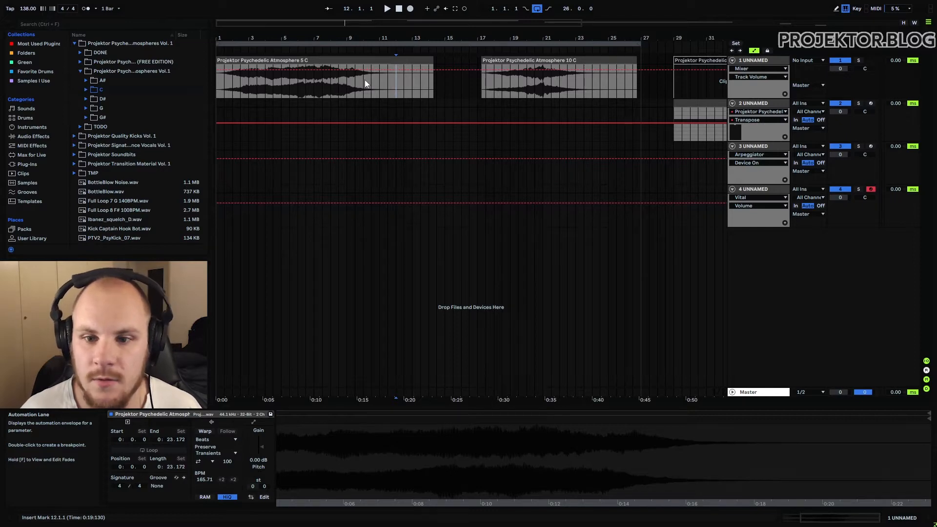
Solo track 1 and play the Projektor Psychedelic Atmosphere 10 C clip from bar 17
{"action": "left_click_drag", "start_coordinate": [519, 36], "coordinate": [480, 36]}
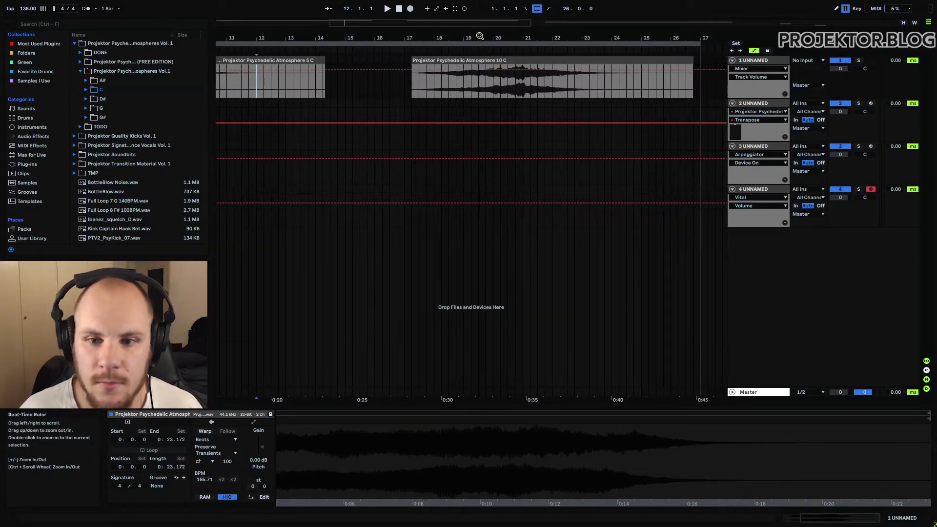
{"action": "left_click", "coordinate": [403, 83]}
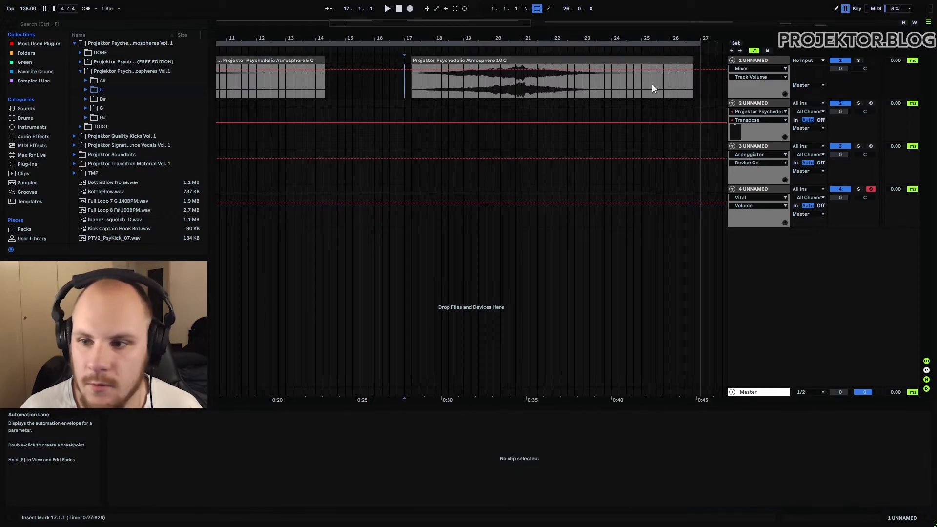
{"action": "left_click", "coordinate": [859, 60]}
{"action": "key", "text": "space"}
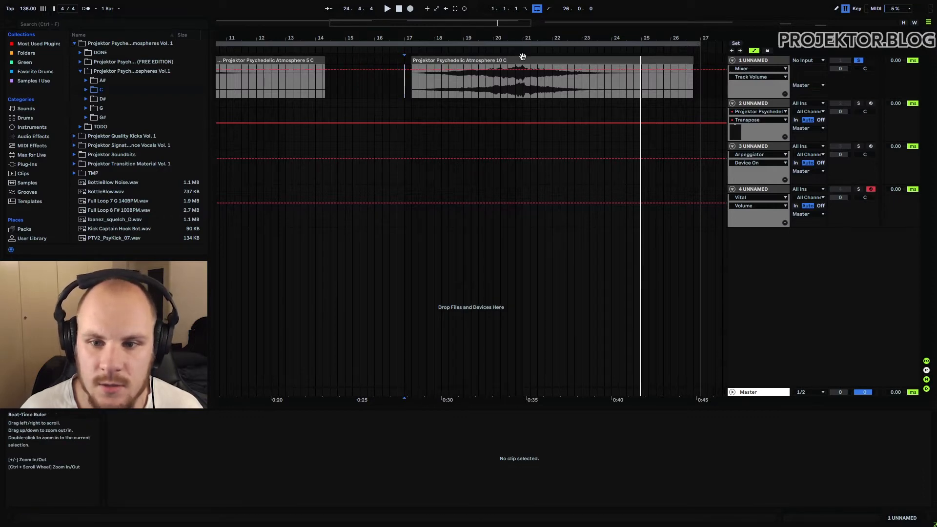
Examine the Atmosphere 10 C waveform up to bar 21 and the Atmosphere 5 C waveform from 2.1.1 to 10.3.1
{"action": "left_click", "coordinate": [523, 88]}
{"action": "mouse_move", "coordinate": [411, 39]}
{"action": "left_mouse_down"}
{"action": "mouse_move", "coordinate": [398, 73]}
{"action": "mouse_move", "coordinate": [314, 78]}
{"action": "left_mouse_up"}
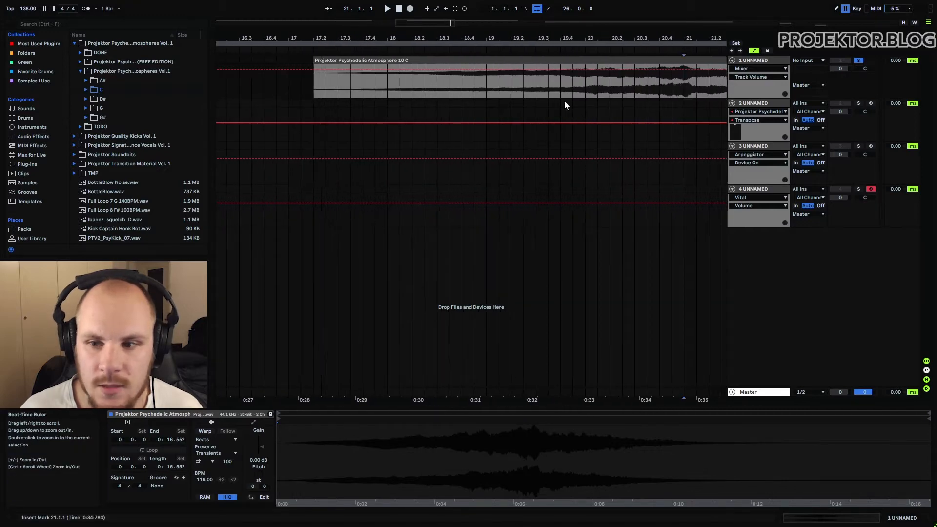
{"action": "left_click", "coordinate": [686, 60]}
{"action": "mouse_move", "coordinate": [683, 60]}
{"action": "left_mouse_down"}
{"action": "mouse_move", "coordinate": [666, 62]}
{"action": "mouse_move", "coordinate": [681, 63]}
{"action": "left_mouse_up"}
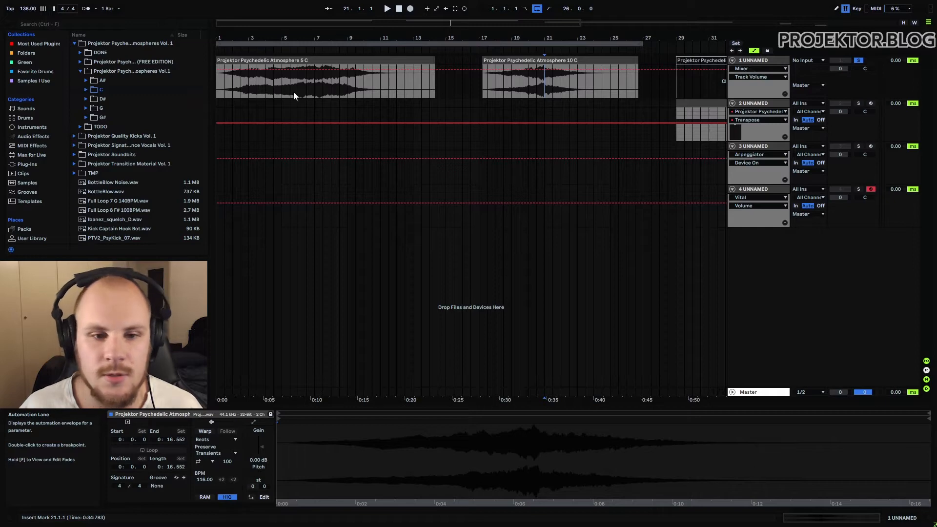
{"action": "left_click_drag", "start_coordinate": [234, 88], "coordinate": [372, 86]}
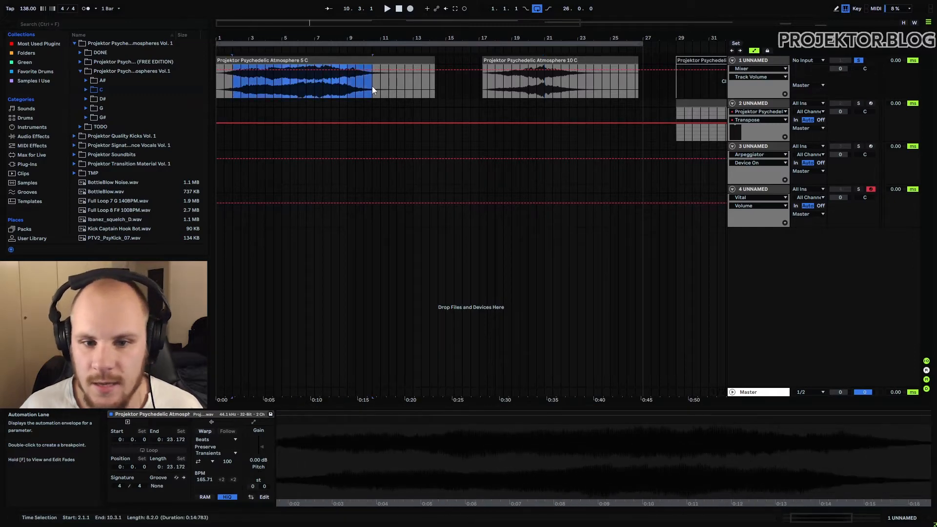
{"action": "left_click", "coordinate": [340, 88]}
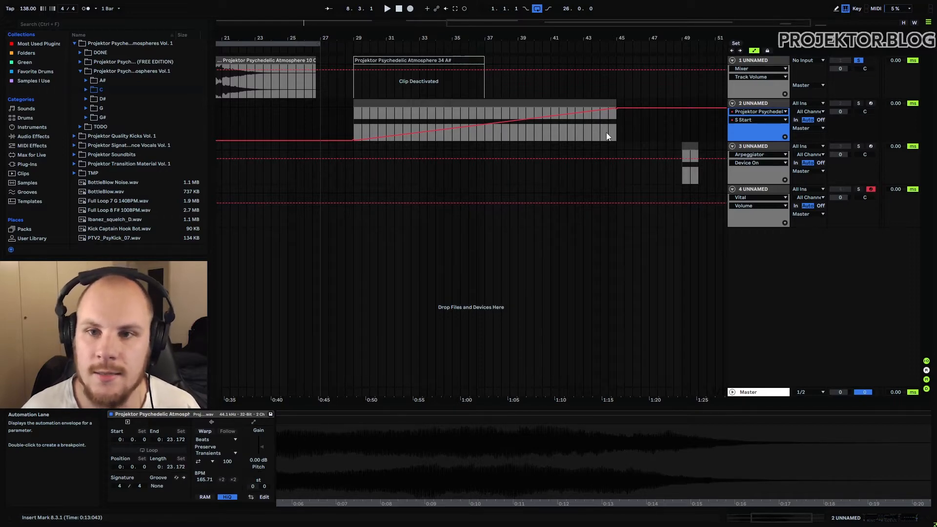
Reactivate the Projektor Psychedelic Atmosphere 34 A# clip at bar 29 and select its waveform from bar 33 to bar 37
{"action": "left_click", "coordinate": [468, 63]}
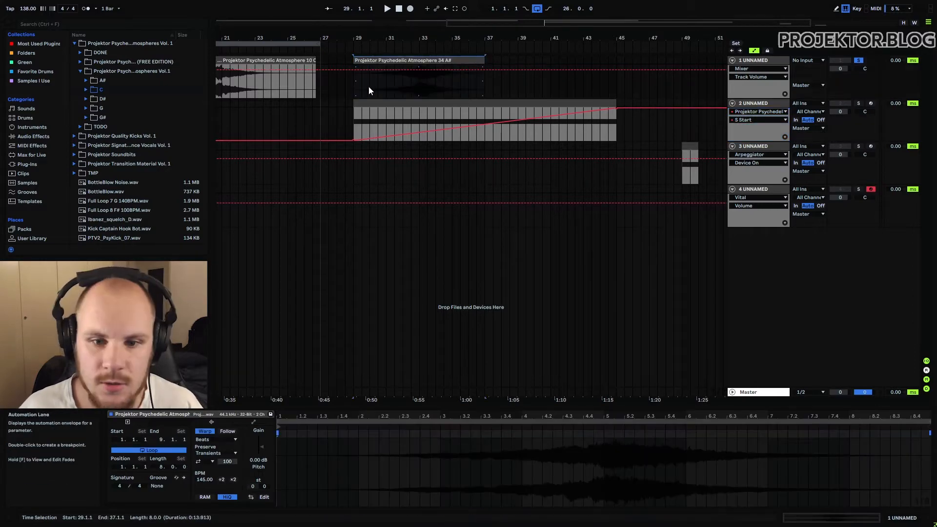
{"action": "left_click", "coordinate": [355, 87]}
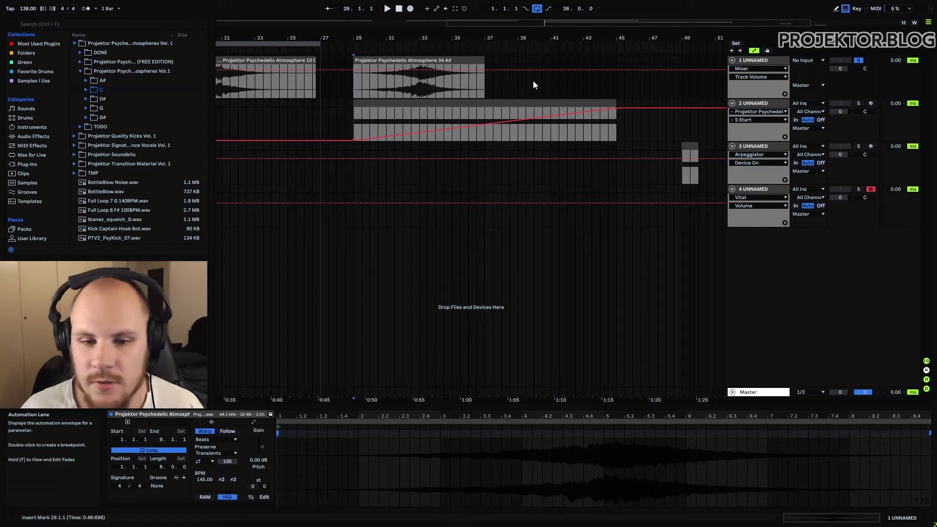
{"action": "left_click_drag", "start_coordinate": [416, 38], "coordinate": [434, 57]}
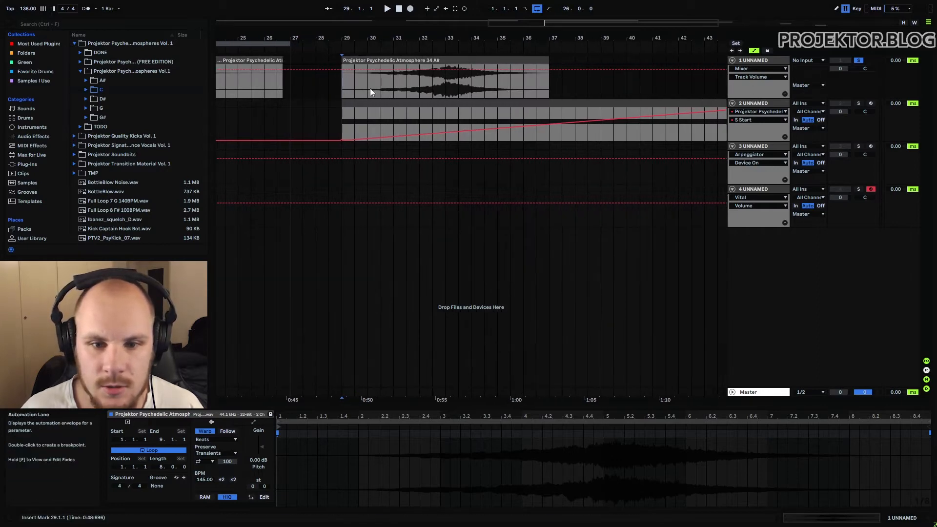
{"action": "left_click_drag", "start_coordinate": [344, 86], "coordinate": [546, 92]}
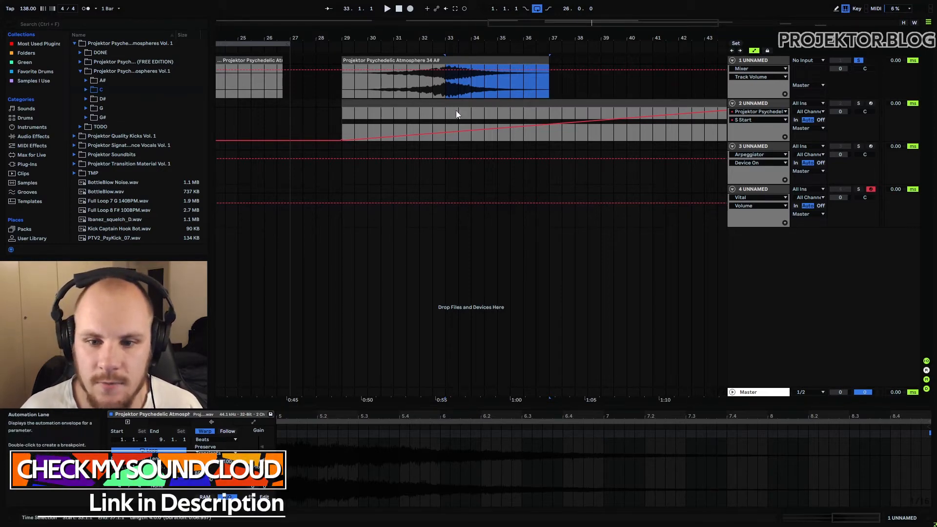
Show track 2's devices and examine the sampler's controls, transpose and sample length, displaying the S Length automation
{"action": "left_click", "coordinate": [741, 106]}
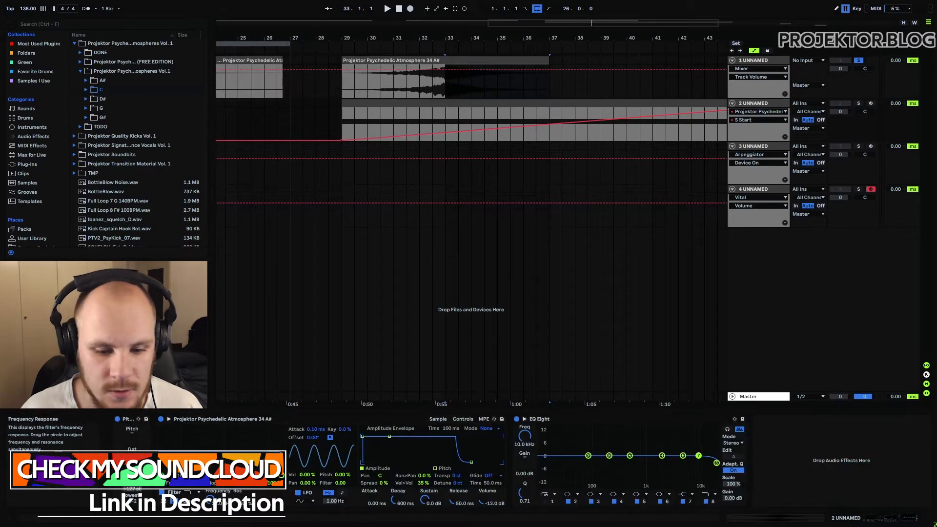
{"action": "left_click", "coordinate": [434, 419]}
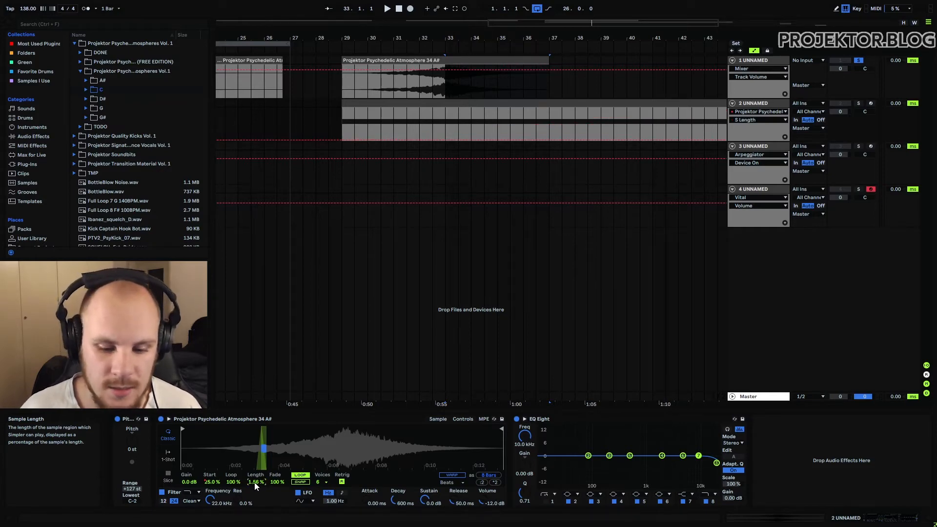
{"action": "left_click", "coordinate": [463, 420]}
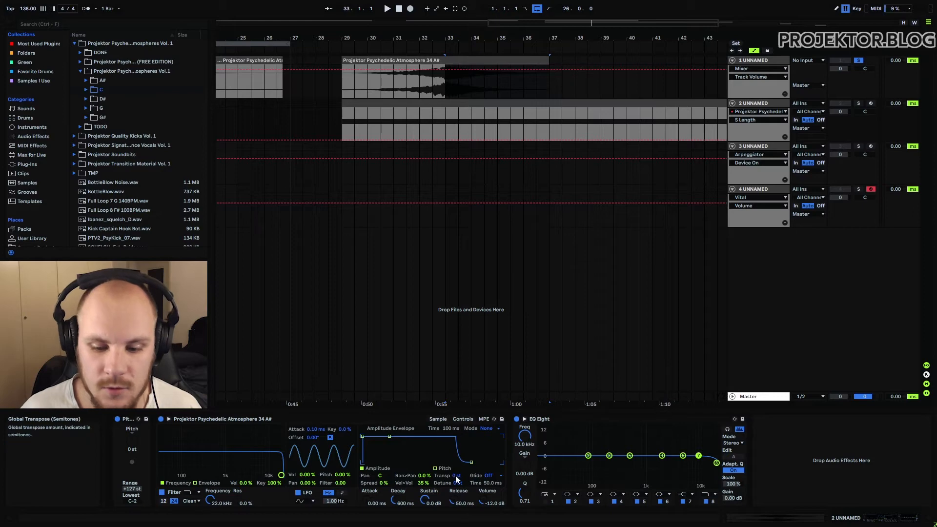
{"action": "left_click", "coordinate": [437, 418]}
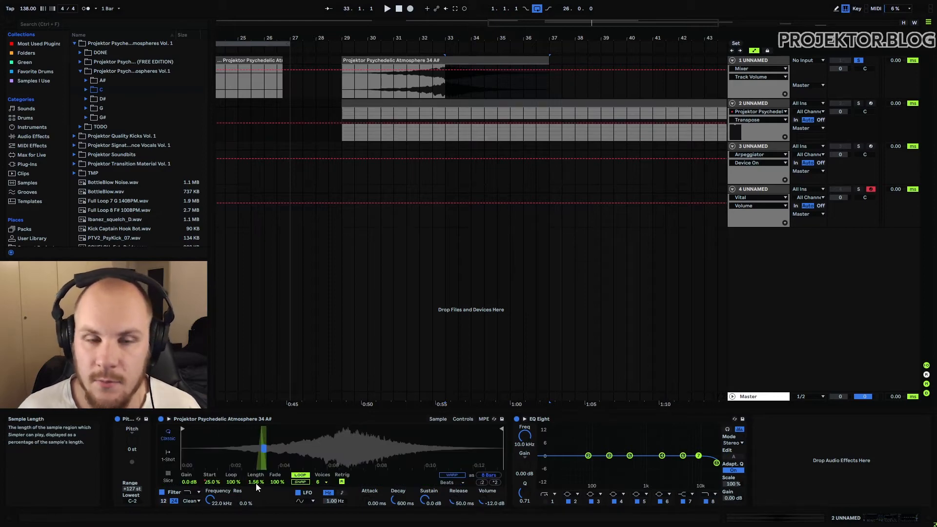
{"action": "left_click", "coordinate": [256, 482]}
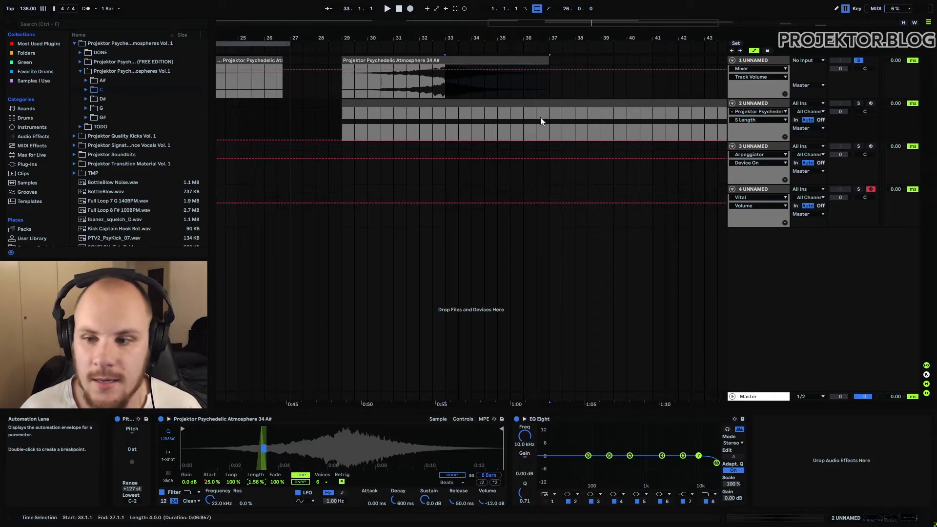
Inspect the notes in track 2's MIDI clip and place the insert marker at bar 29
{"action": "double_click", "coordinate": [503, 103]}
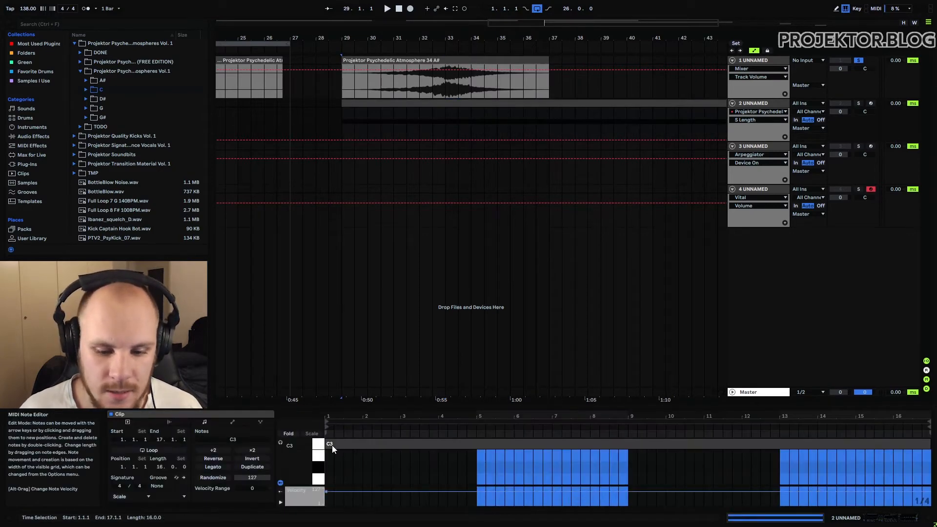
{"action": "left_click", "coordinate": [471, 119]}
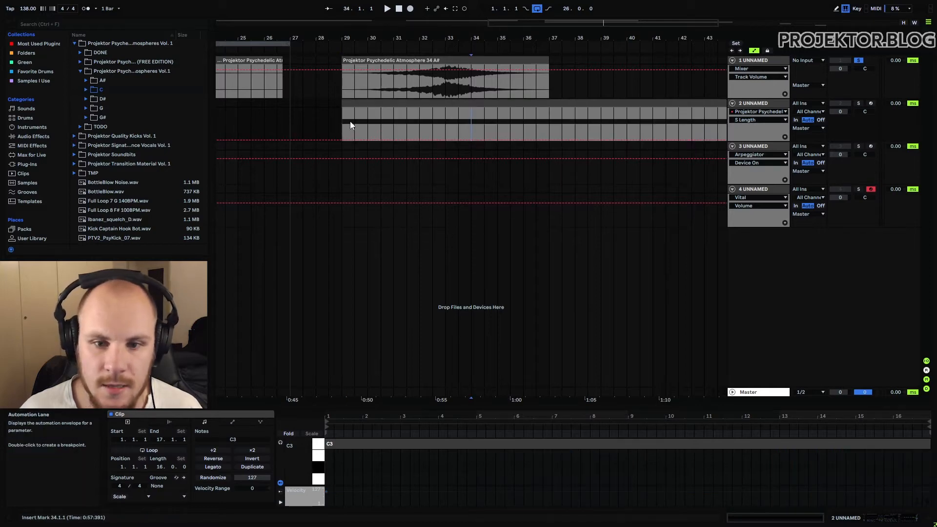
{"action": "left_click", "coordinate": [347, 122]}
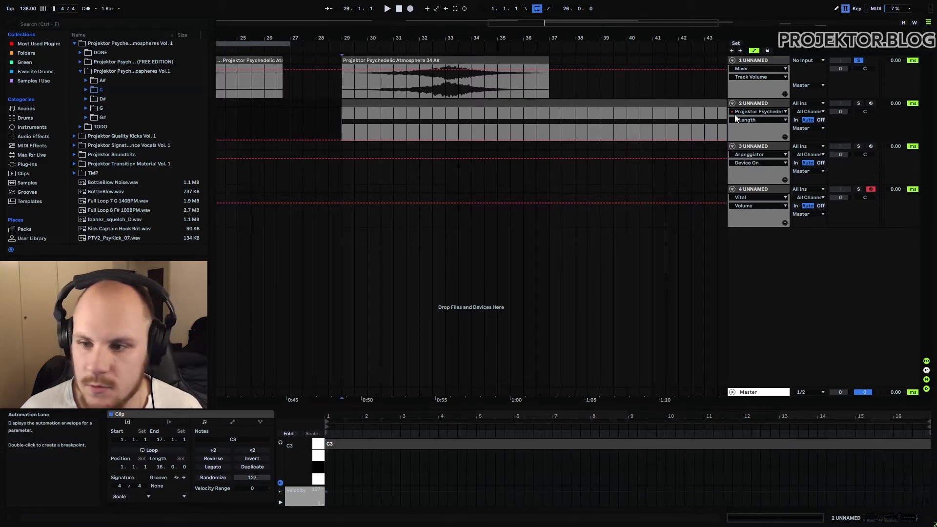
Solo track 2, expand its EQ Eight frequency display and play the MIDI clip from bar 29
{"action": "left_click", "coordinate": [859, 103]}
{"action": "left_click", "coordinate": [752, 104]}
{"action": "double_click", "coordinate": [752, 104]}
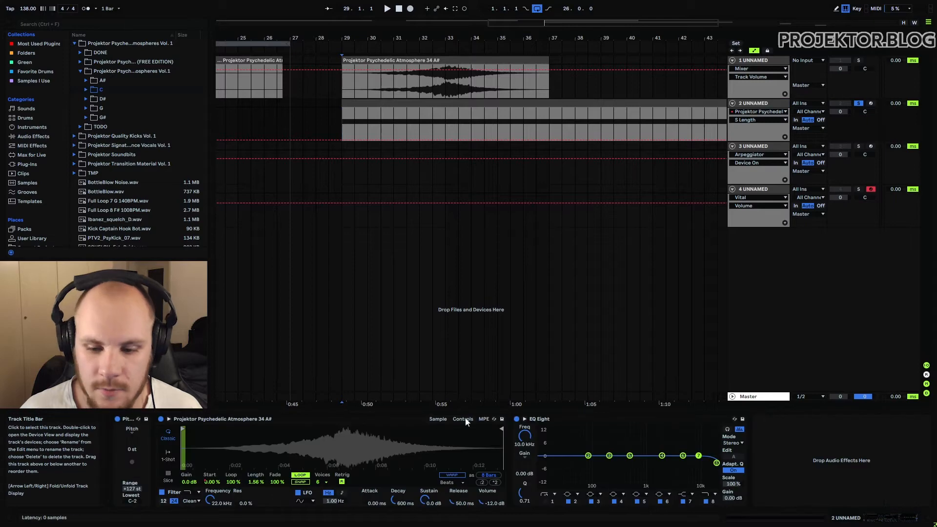
{"action": "left_click", "coordinate": [525, 420]}
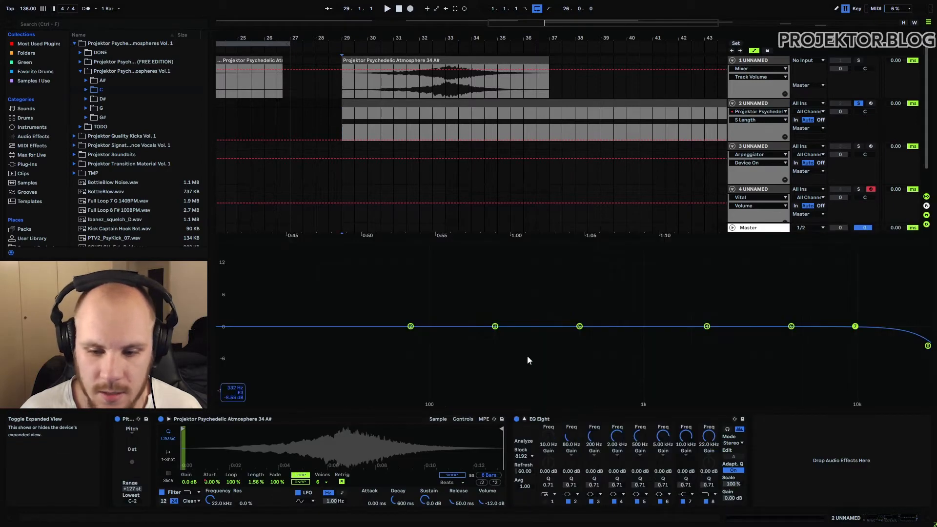
{"action": "key", "text": "space"}
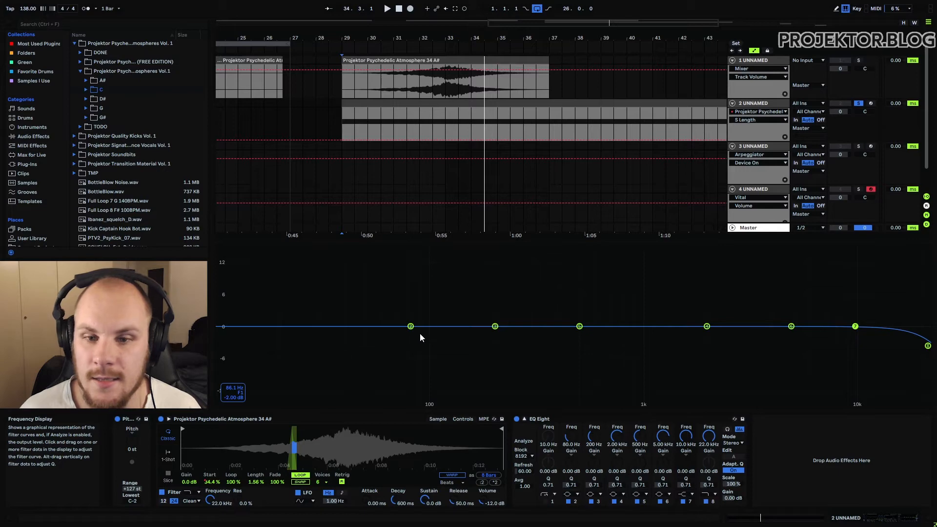
Select the loudest section of the Atmosphere 34 A# clip, from 31.3.1 to 34.1.1
{"action": "left_click_drag", "start_coordinate": [411, 88], "coordinate": [473, 88]}
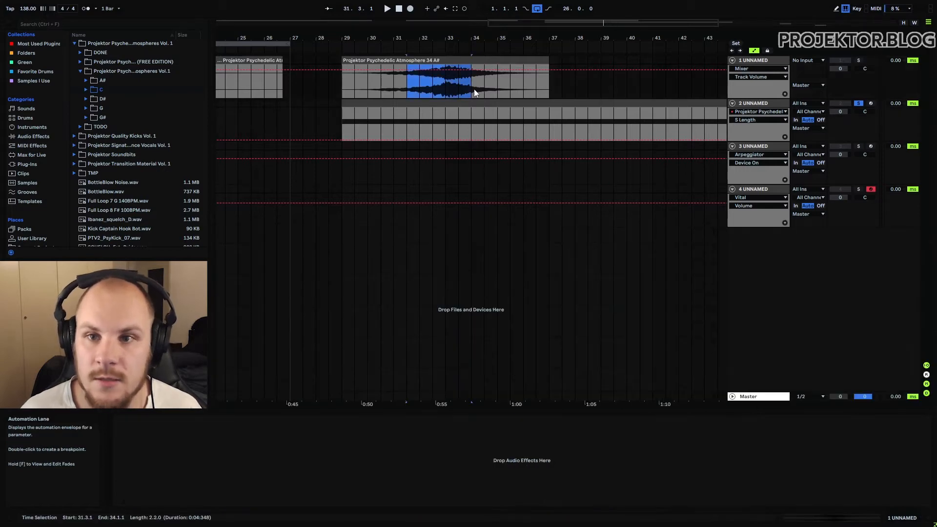
{"action": "key", "text": "Delete"}
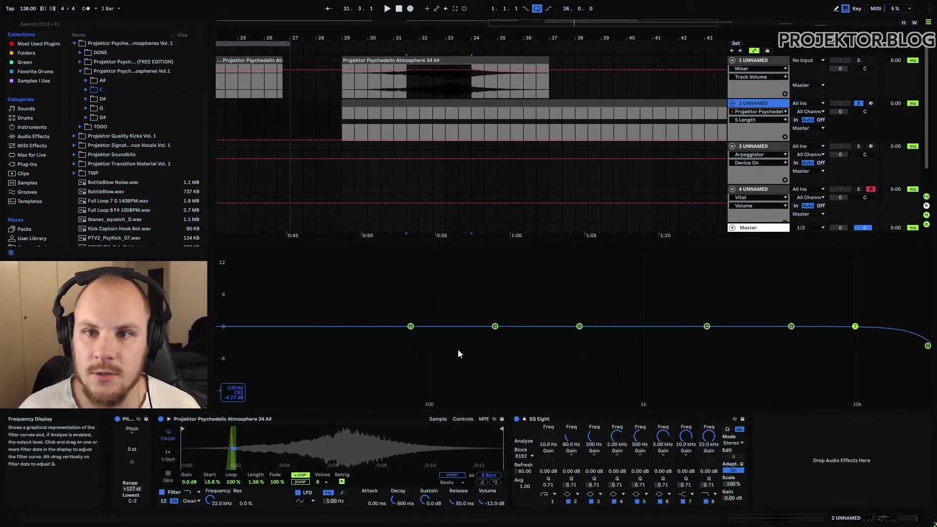
Set the global transpose of track 2's sampler to 12 semitones
{"action": "left_click", "coordinate": [461, 420]}
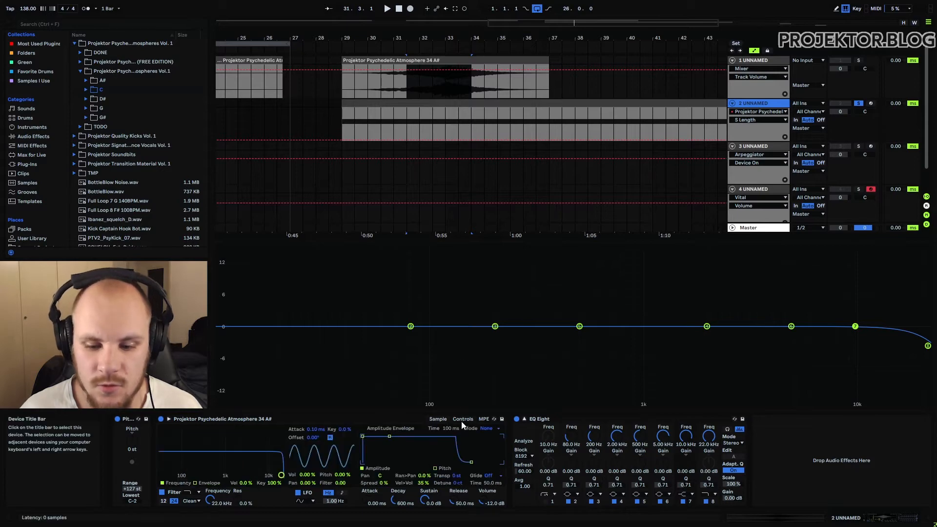
{"action": "left_click", "coordinate": [457, 475]}
{"action": "type", "text": "12"}
{"action": "key", "text": "Return"}
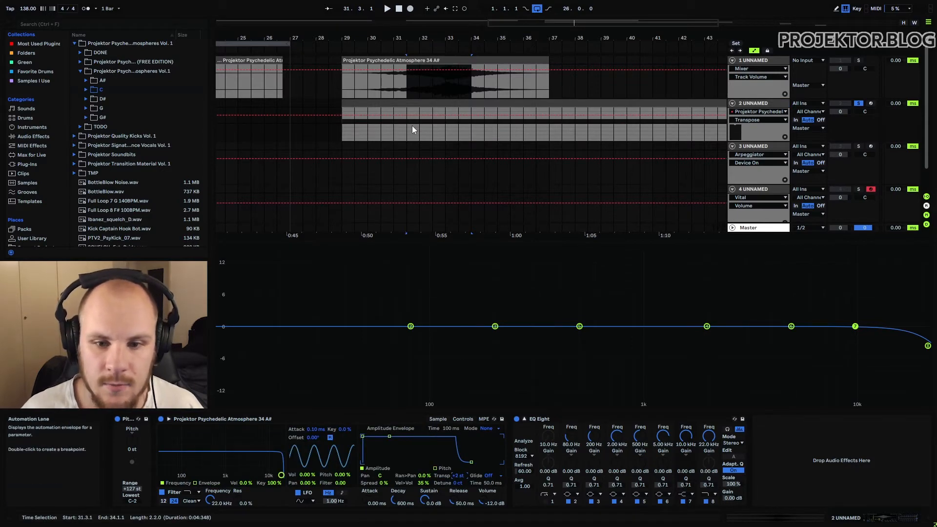
Play track 2's MIDI clip from bar 33 to audition the transposed sampler sound, and stop the playback
{"action": "left_click", "coordinate": [447, 127]}
{"action": "key", "text": "space"}
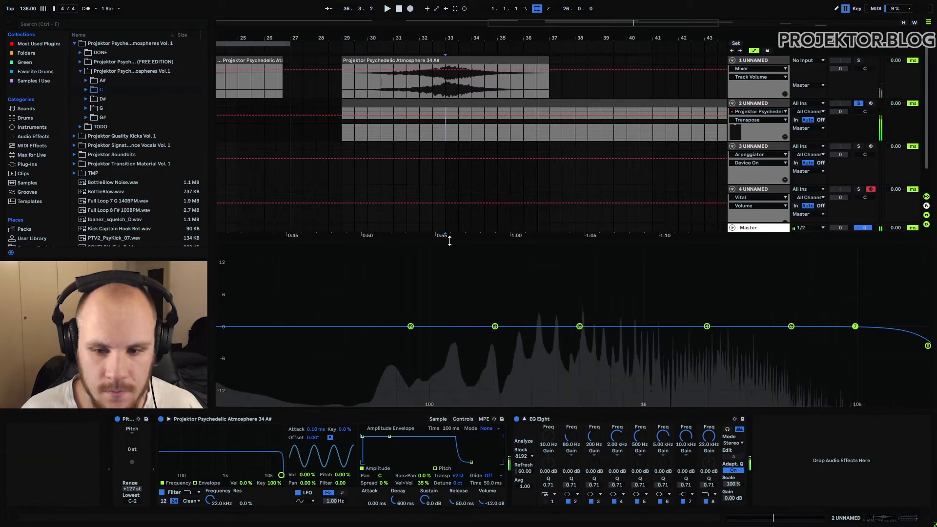
{"action": "key", "text": "space"}
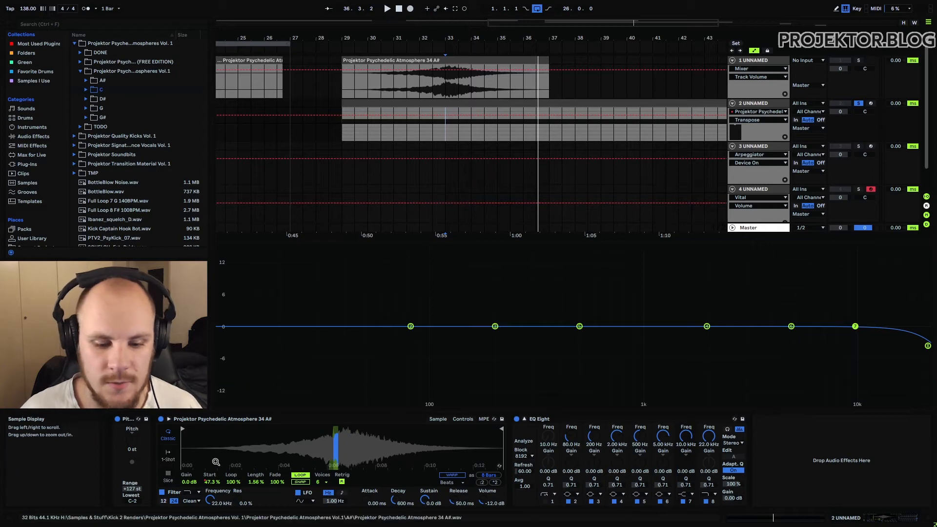
Show the sample start automation of track 2's sampler and select its ramp from bar 29 to bar 45
{"action": "left_click", "coordinate": [210, 483]}
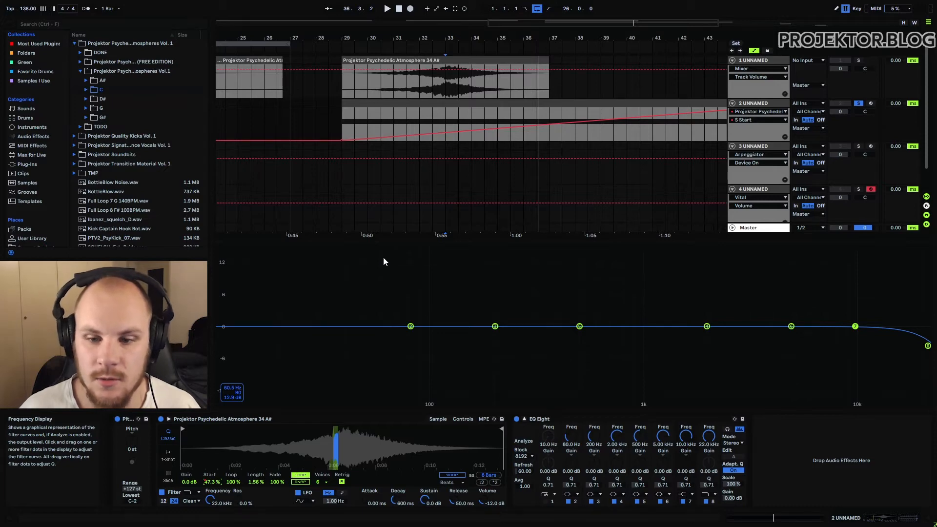
{"action": "left_click_drag", "start_coordinate": [501, 37], "coordinate": [446, 27]}
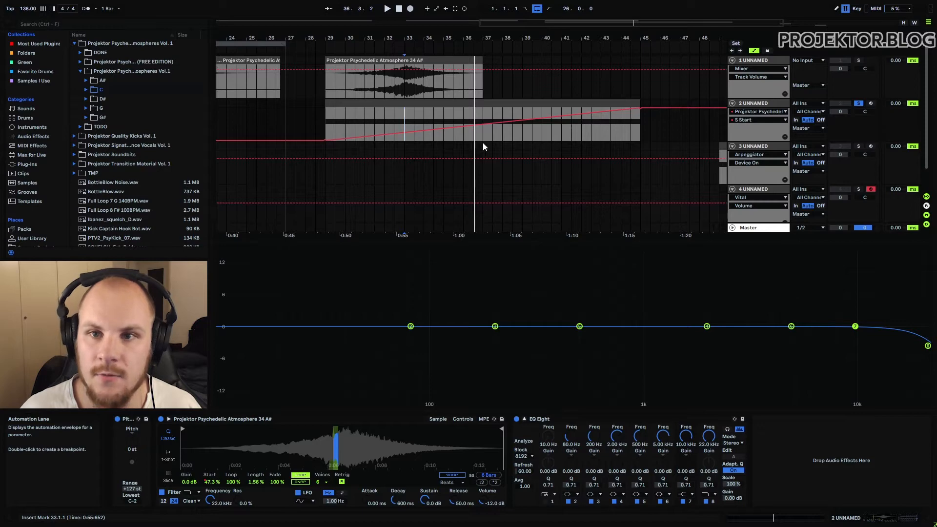
{"action": "left_click", "coordinate": [325, 119]}
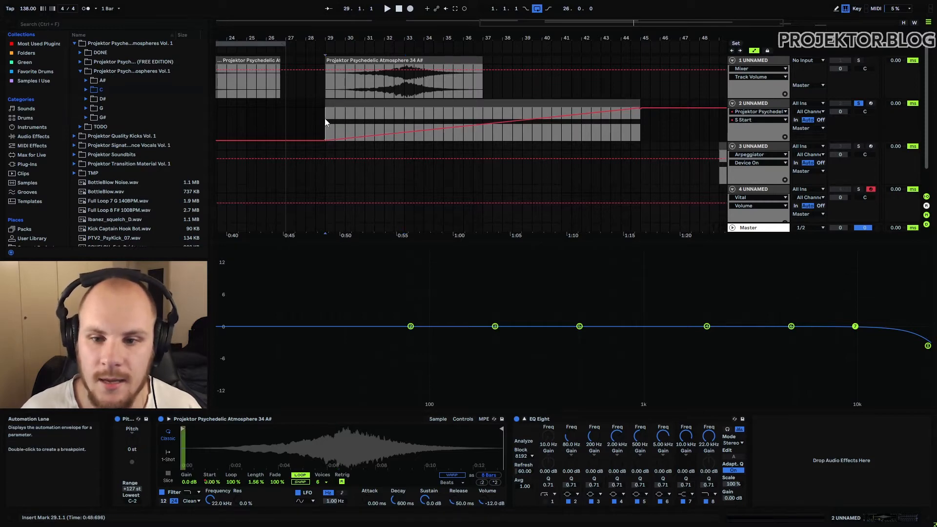
{"action": "left_click_drag", "start_coordinate": [324, 118], "coordinate": [638, 132]}
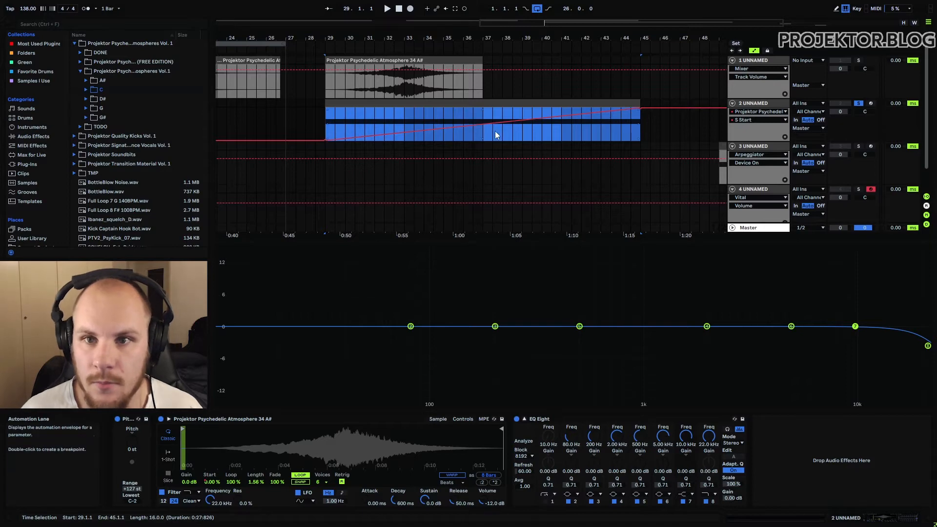
Reshape track 2's sample start ramp with four breakpoints, including 50.0 % at bar 37 and 24.9 % near bar 38, and play it from bar 29
{"action": "left_click", "coordinate": [483, 125]}
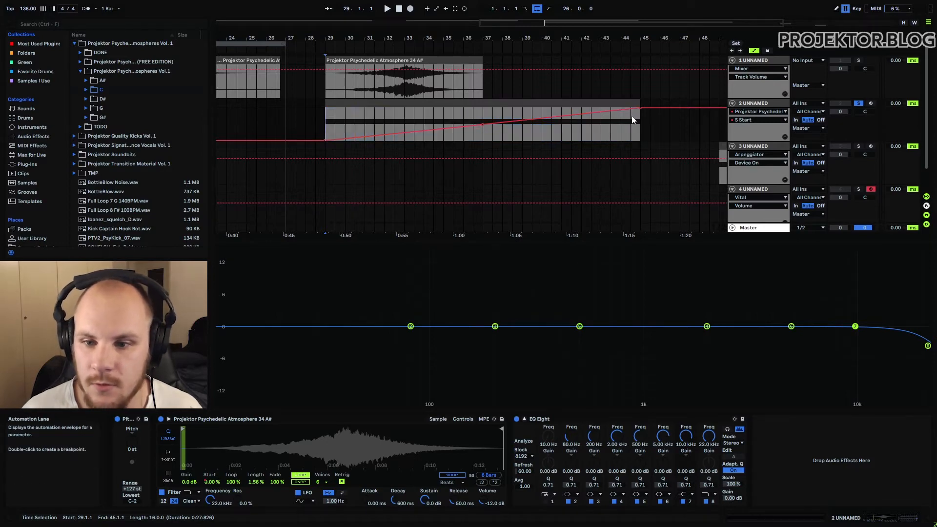
{"action": "left_click_drag", "start_coordinate": [507, 125], "coordinate": [506, 132]}
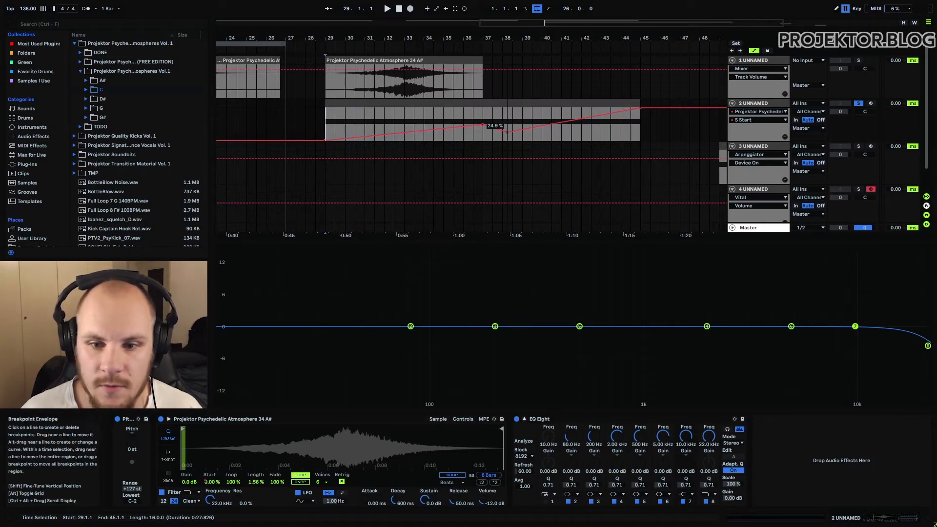
{"action": "left_click", "coordinate": [433, 129]}
{"action": "left_click_drag", "start_coordinate": [399, 133], "coordinate": [399, 121]}
{"action": "left_click", "coordinate": [327, 118]}
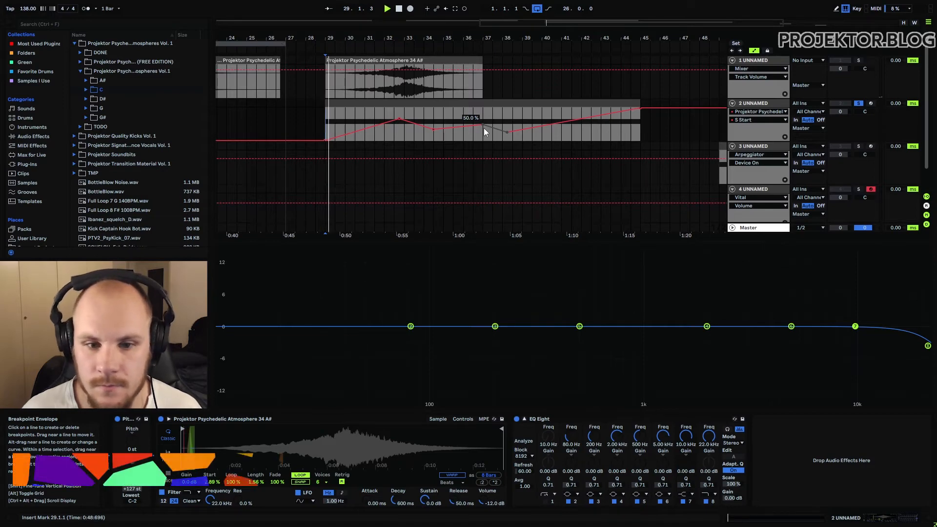
{"action": "key", "text": "space"}
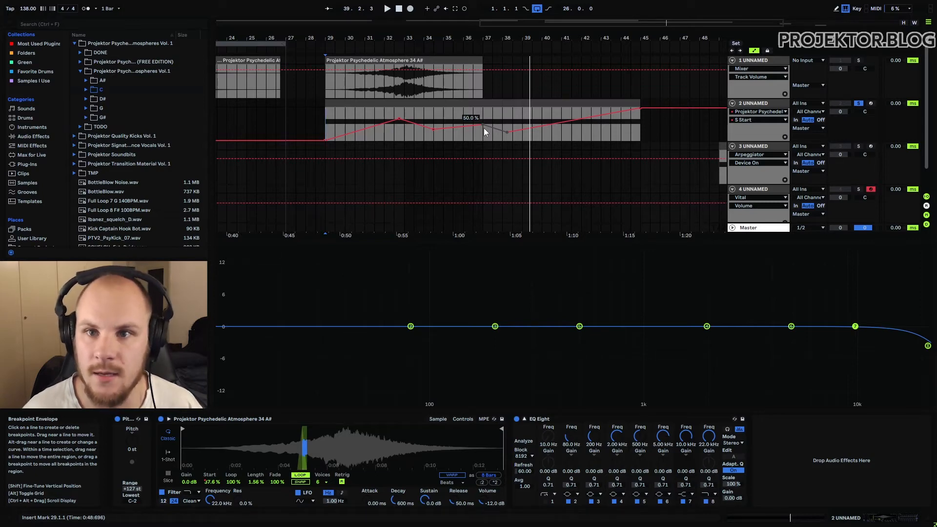
Select and solo the MIDI clip at bar 49 on track 3, play it, and inspect its sampler's sample and controls
{"action": "scroll", "coordinate": [484, 128], "scroll_direction": "down", "scroll_amount": 2, "text": "ctrl"}
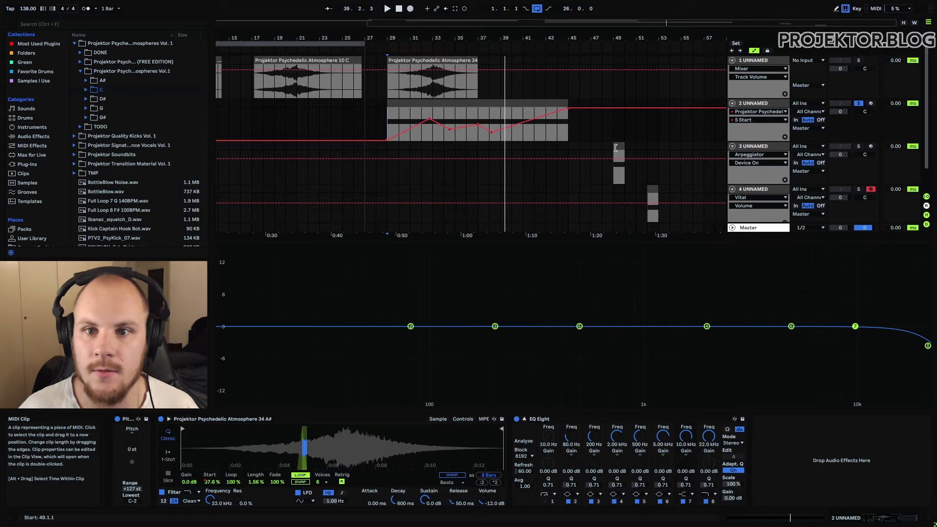
{"action": "left_click", "coordinate": [616, 147]}
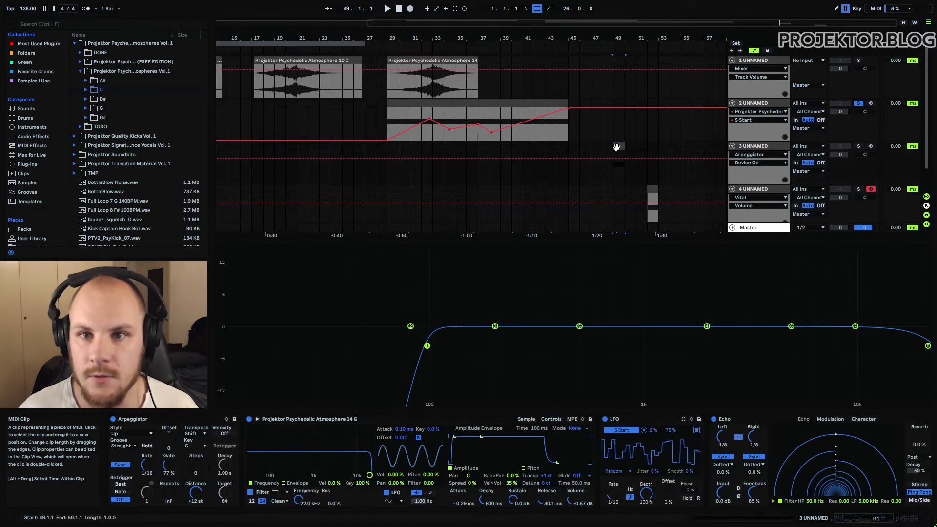
{"action": "key", "text": "space"}
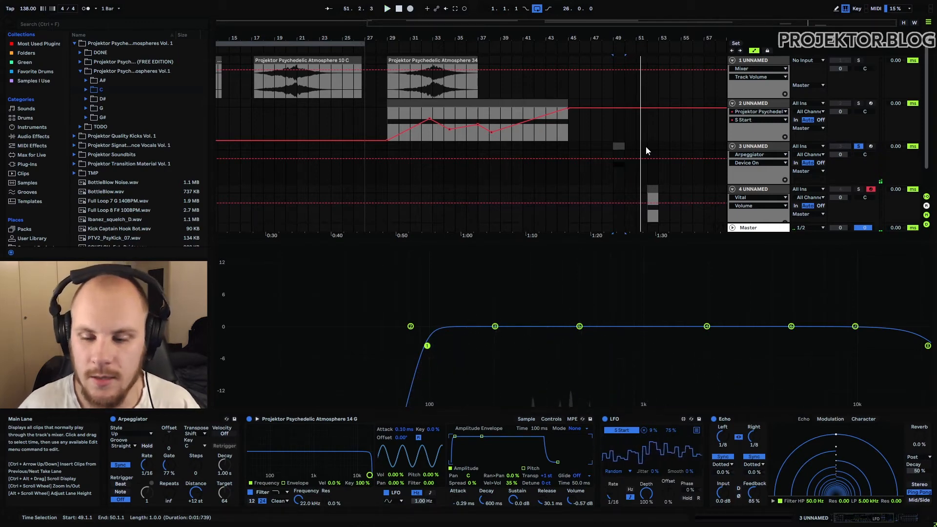
{"action": "left_click", "coordinate": [526, 419]}
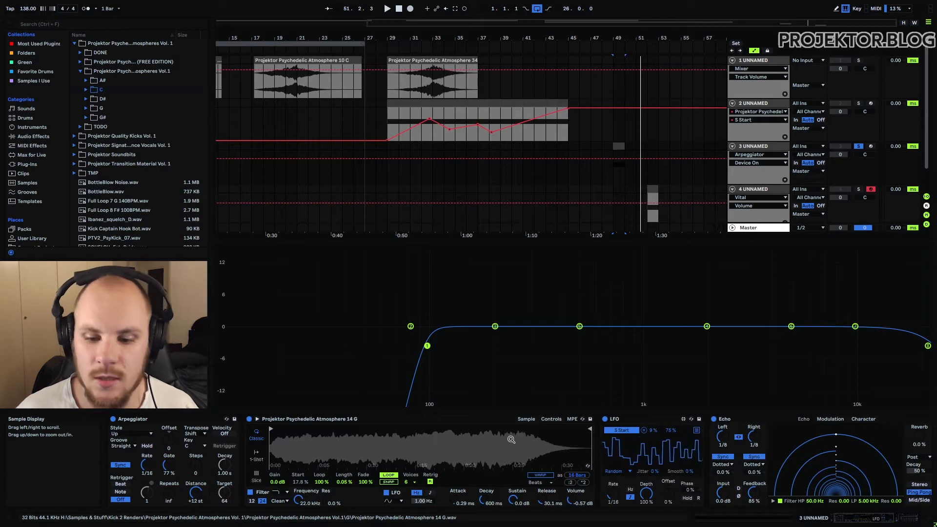
{"action": "left_click", "coordinate": [550, 419]}
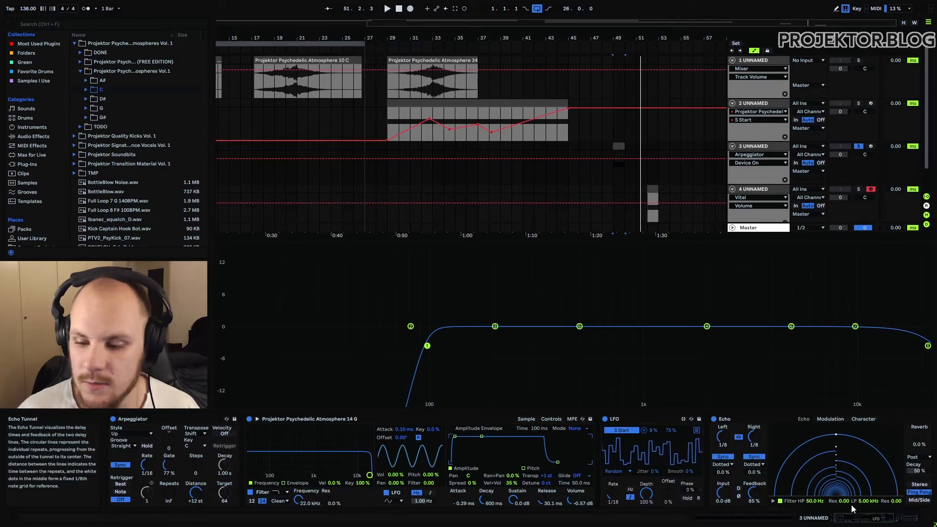
Turn off EQ Eight's first filter band on track 3 and play the clip from bar 49
{"action": "scroll", "coordinate": [851, 505], "scroll_direction": "down", "scroll_amount": 5}
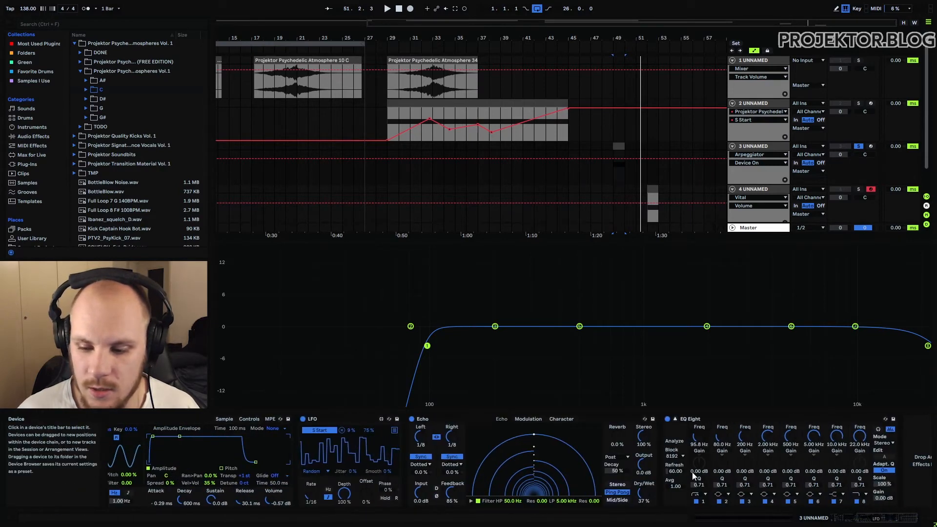
{"action": "left_click", "coordinate": [696, 500]}
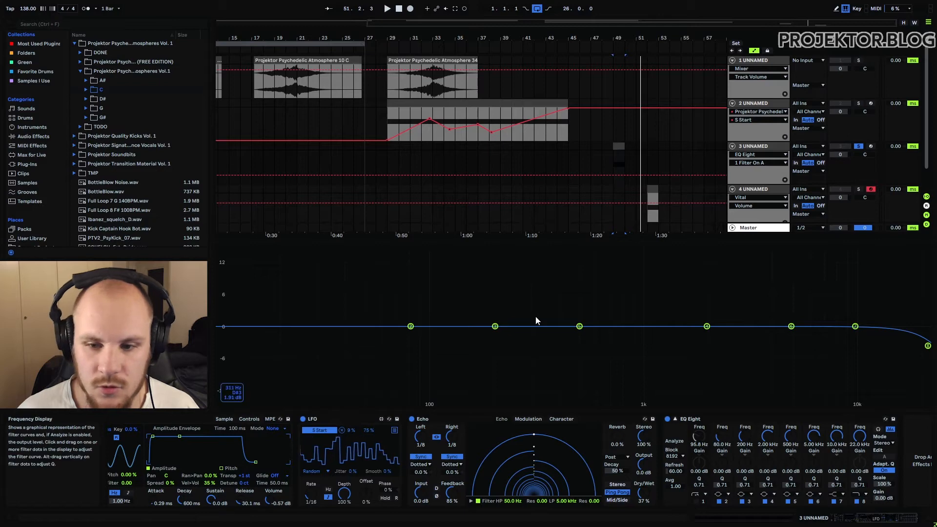
{"action": "left_click", "coordinate": [614, 175]}
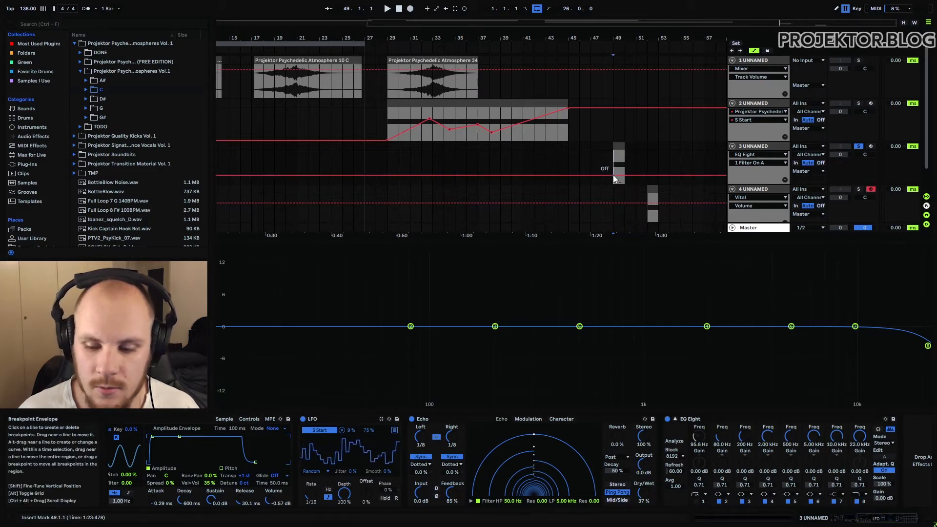
{"action": "key", "text": "space"}
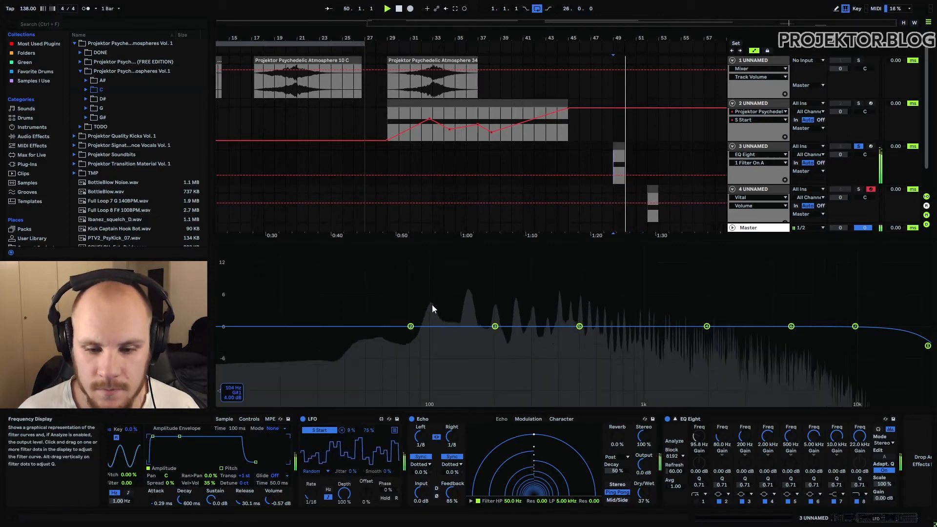
Inspect the notes in track 3's MIDI clip, and return to its device chain to view the sampler's waveform
{"action": "double_click", "coordinate": [619, 146]}
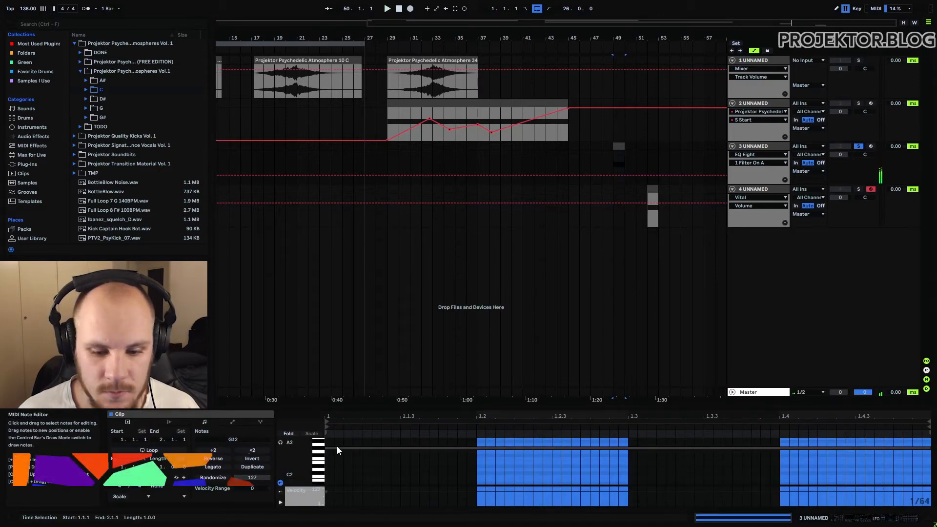
{"action": "key", "text": "shift+Tab"}
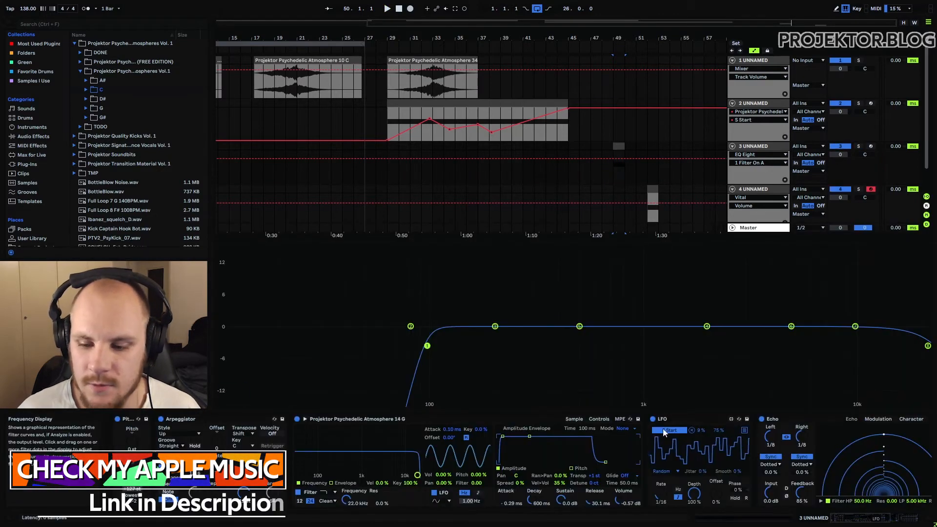
{"action": "left_click", "coordinate": [575, 420]}
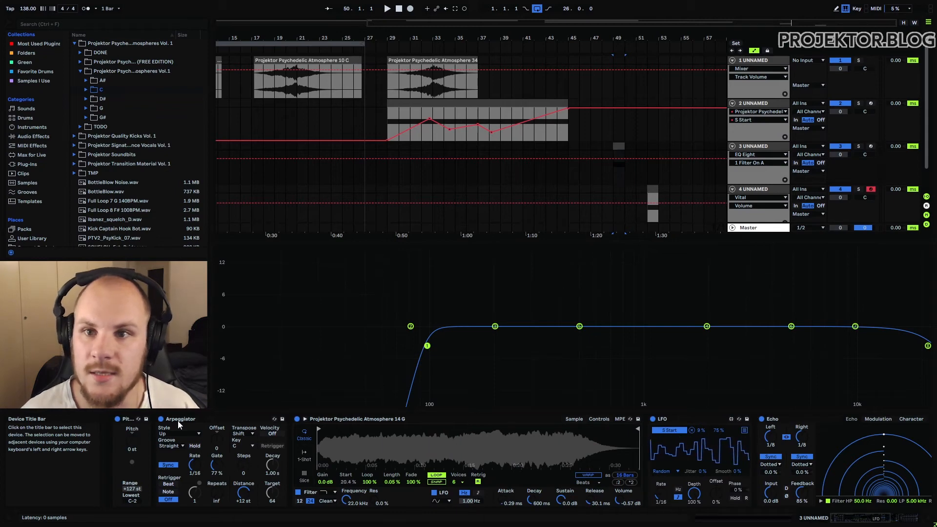
Bypass track 3's Arpeggiator, play the clip from bar 49 without it, and turn the Arpeggiator on again
{"action": "left_click", "coordinate": [161, 419]}
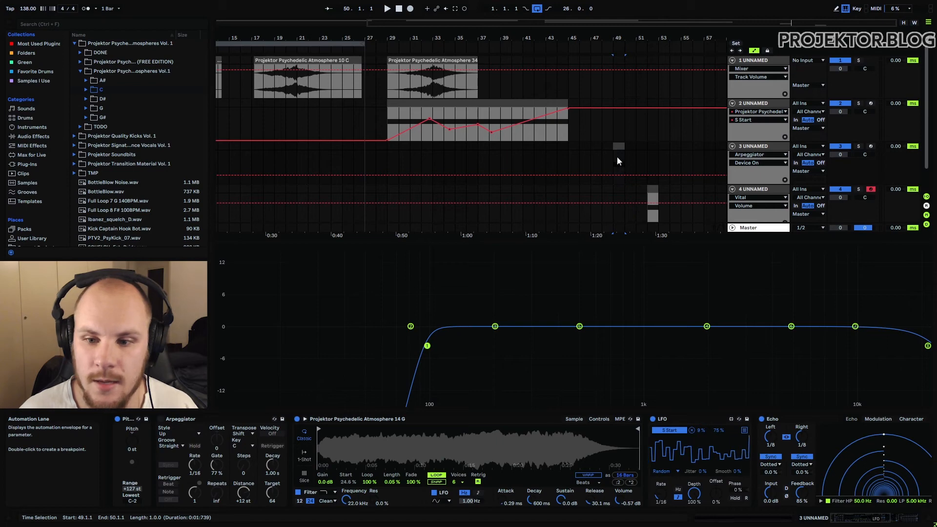
{"action": "left_click", "coordinate": [612, 157]}
{"action": "key", "text": "space"}
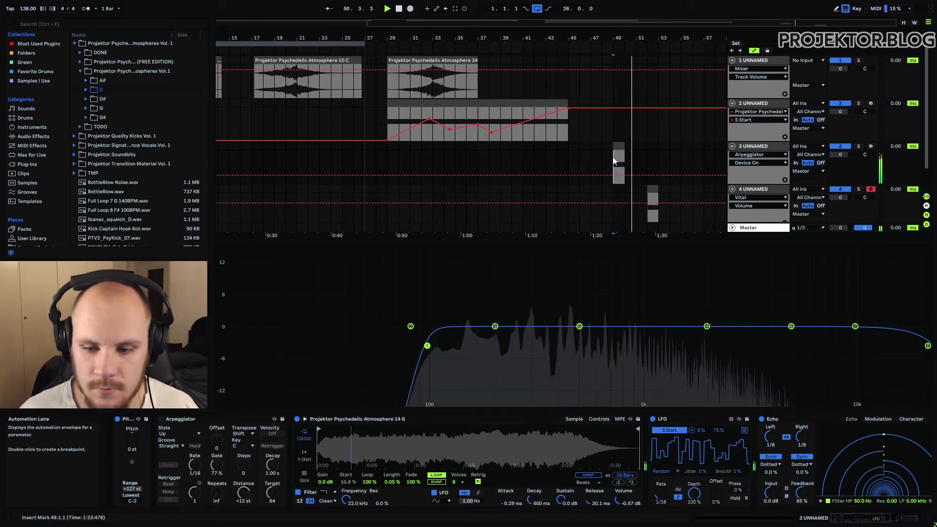
{"action": "left_click", "coordinate": [161, 419]}
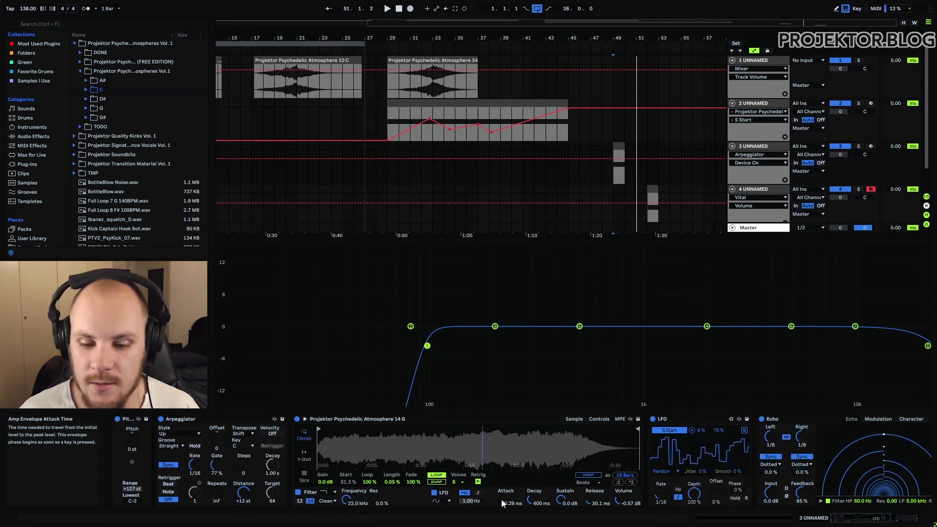
Set the amplitude envelope attack of track 3's sampler to 0.00 ms and play the clip from bar 49
{"action": "left_click_drag", "start_coordinate": [503, 500], "coordinate": [502, 506]}
{"action": "left_click", "coordinate": [613, 186]}
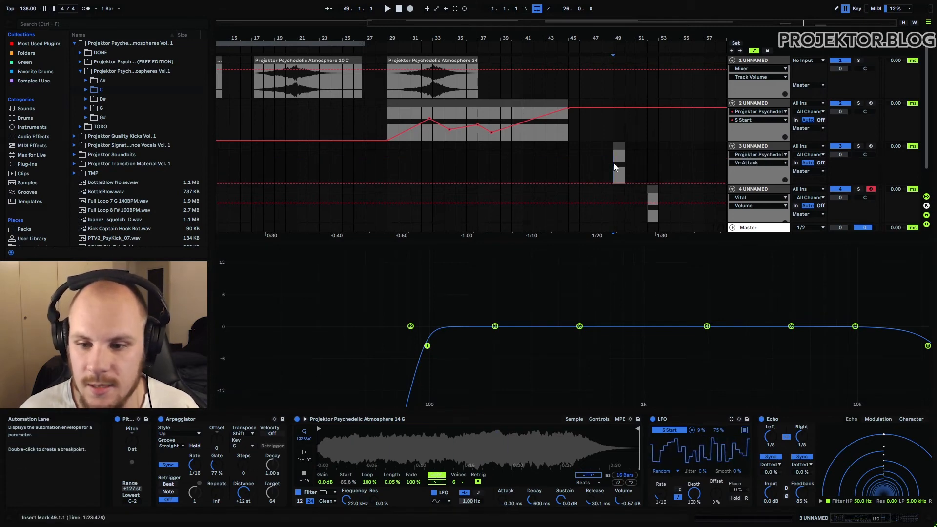
{"action": "key", "text": "space"}
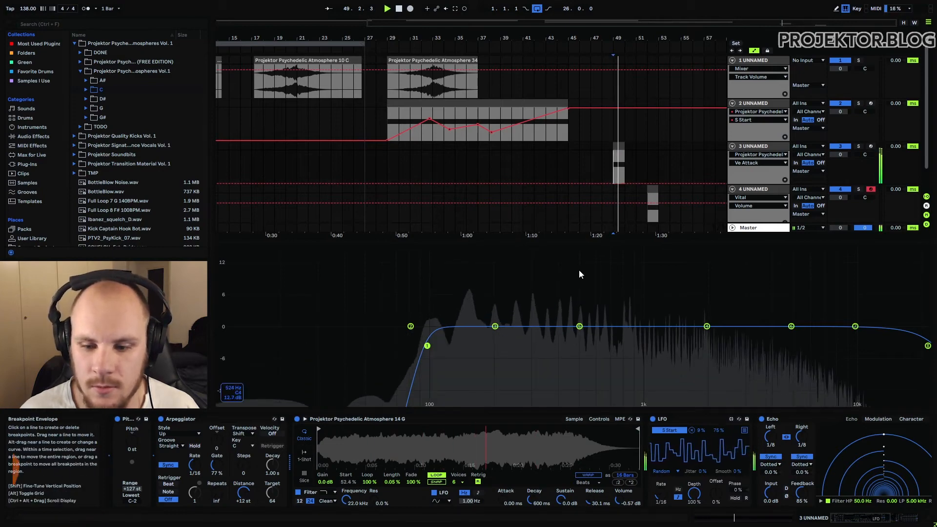
Raise the amplitude attack of track 3's sampler to 0.26 ms and play the clip from bar 49 to compare the sound
{"action": "left_click_drag", "start_coordinate": [502, 499], "coordinate": [502, 493]}
{"action": "key", "text": "space"}
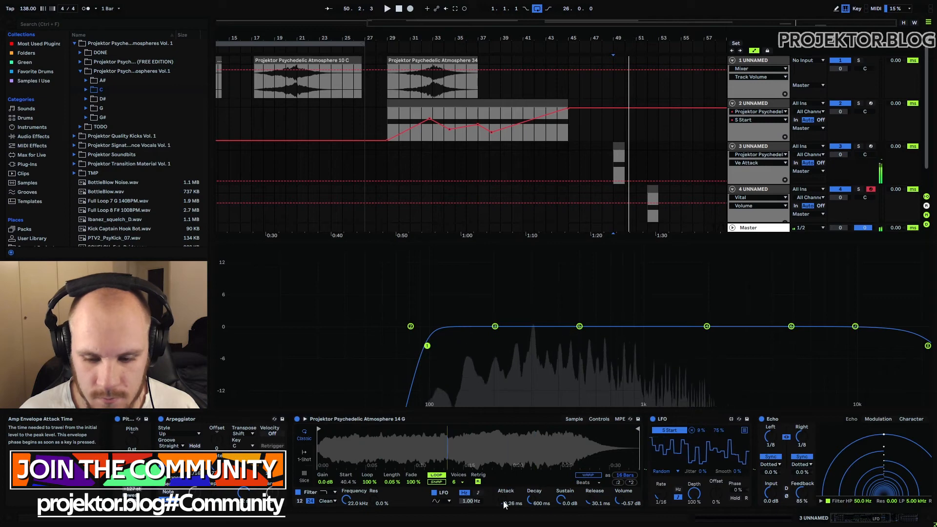
{"action": "key", "text": "space"}
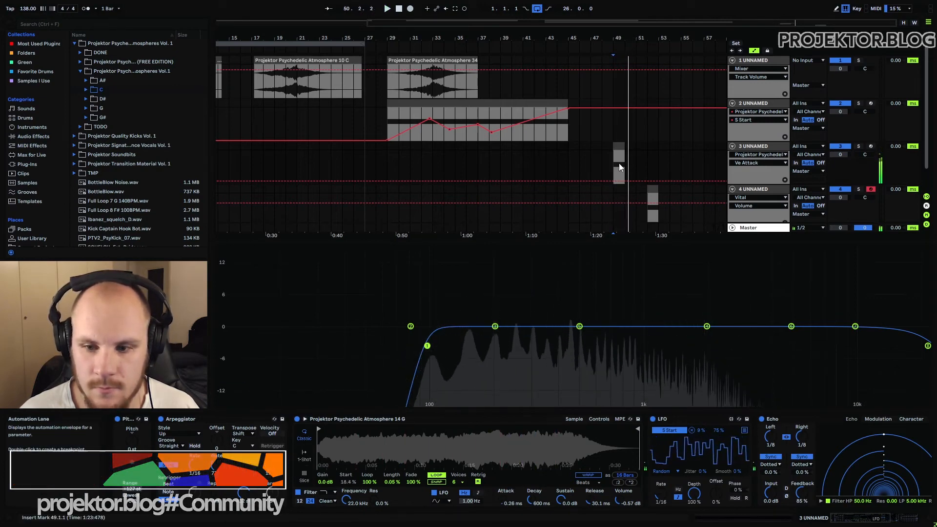
{"action": "key", "text": "space"}
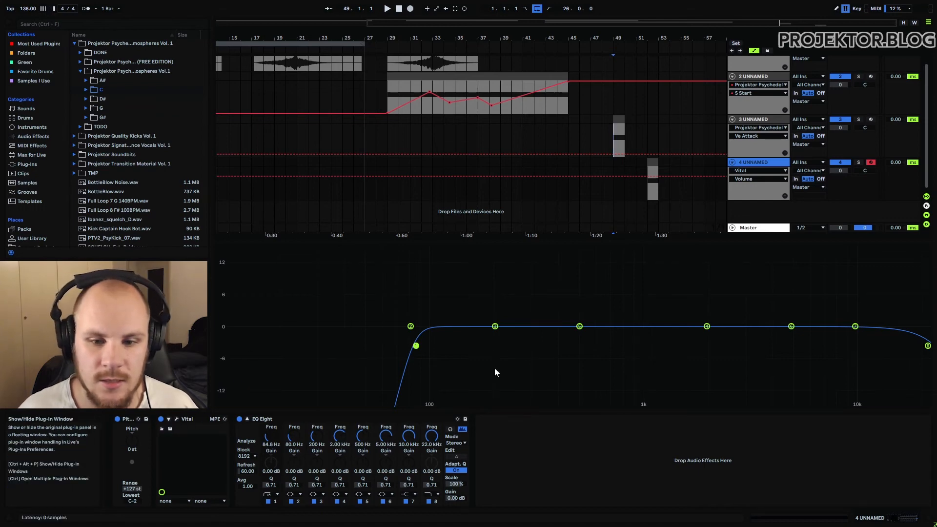
Open the Vital synth on track 4 and examine its Atmosphere 10 G# wavetable oscillator and its distortion and delay effects
{"action": "key", "text": "ctrl+alt+p"}
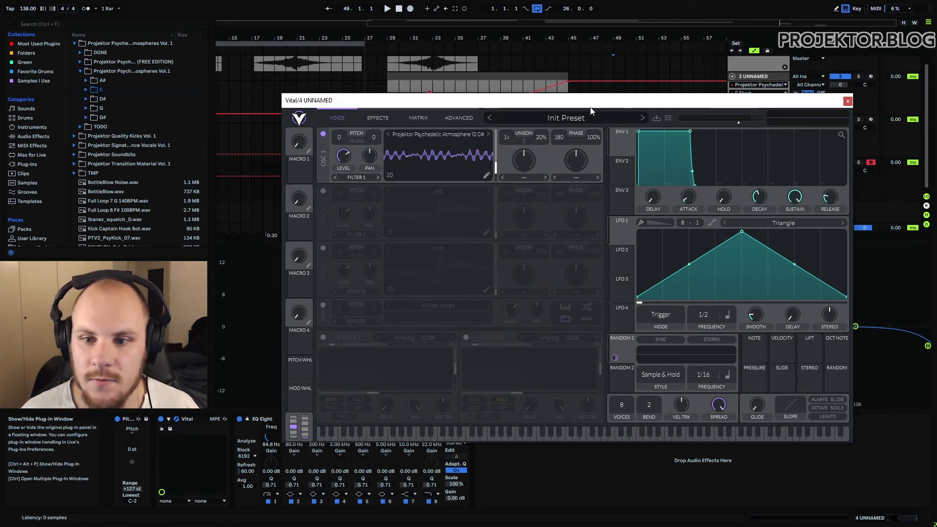
{"action": "left_click_drag", "start_coordinate": [583, 105], "coordinate": [521, 105]}
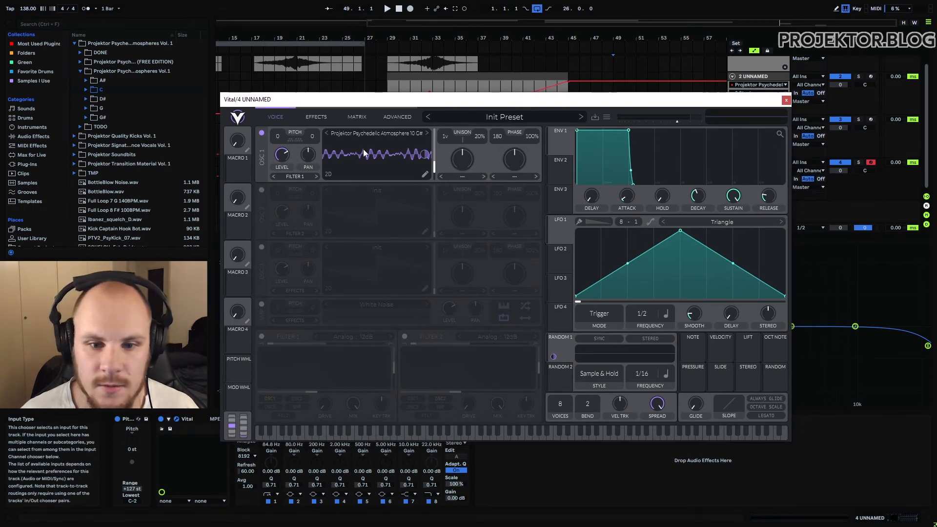
{"action": "left_click", "coordinate": [322, 117]}
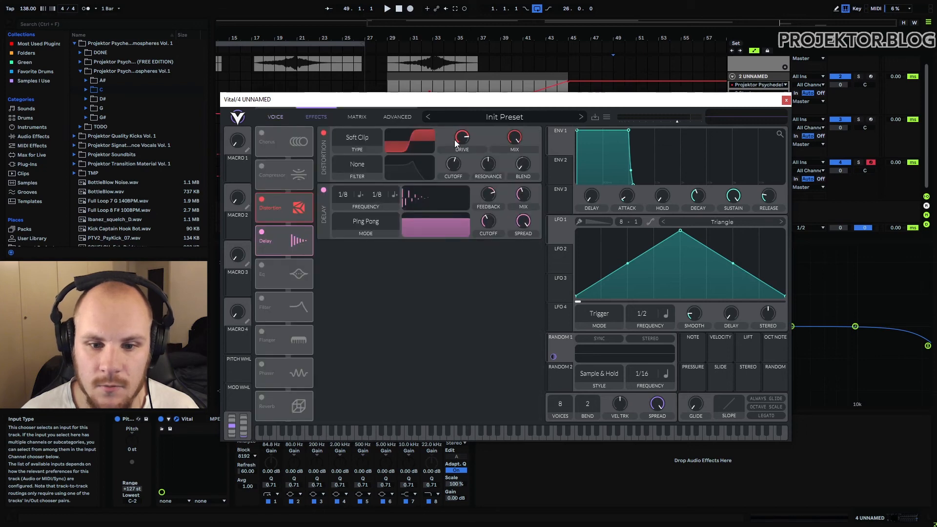
Solo track 4, close the Vital window and play the MIDI clip from bar 52
{"action": "left_click", "coordinate": [858, 163]}
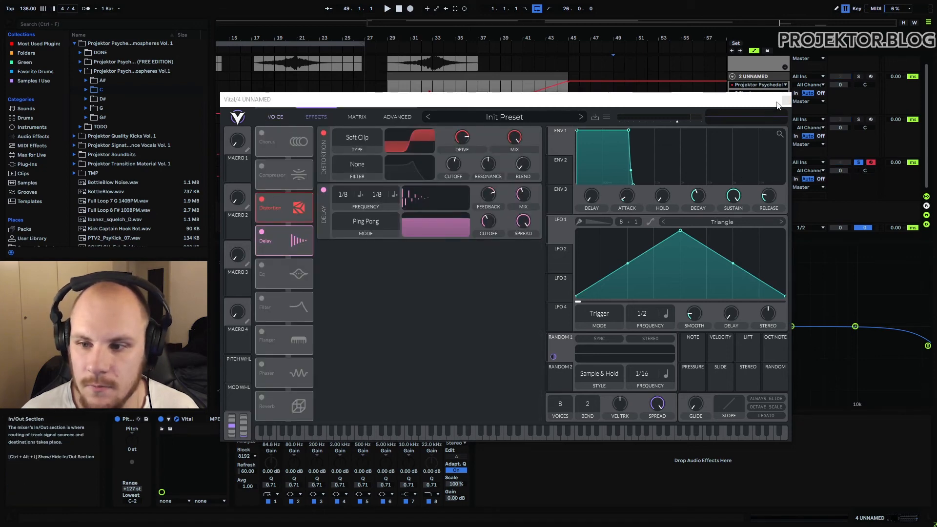
{"action": "key", "text": "space"}
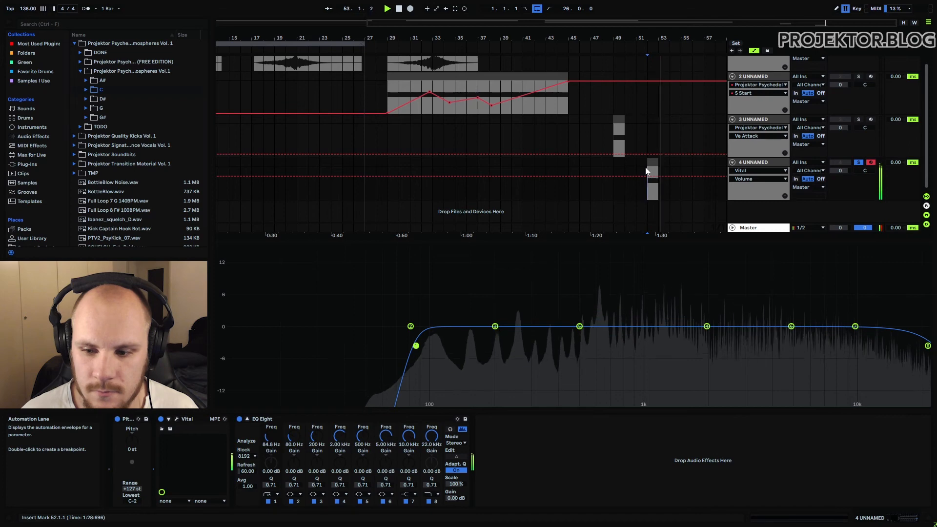